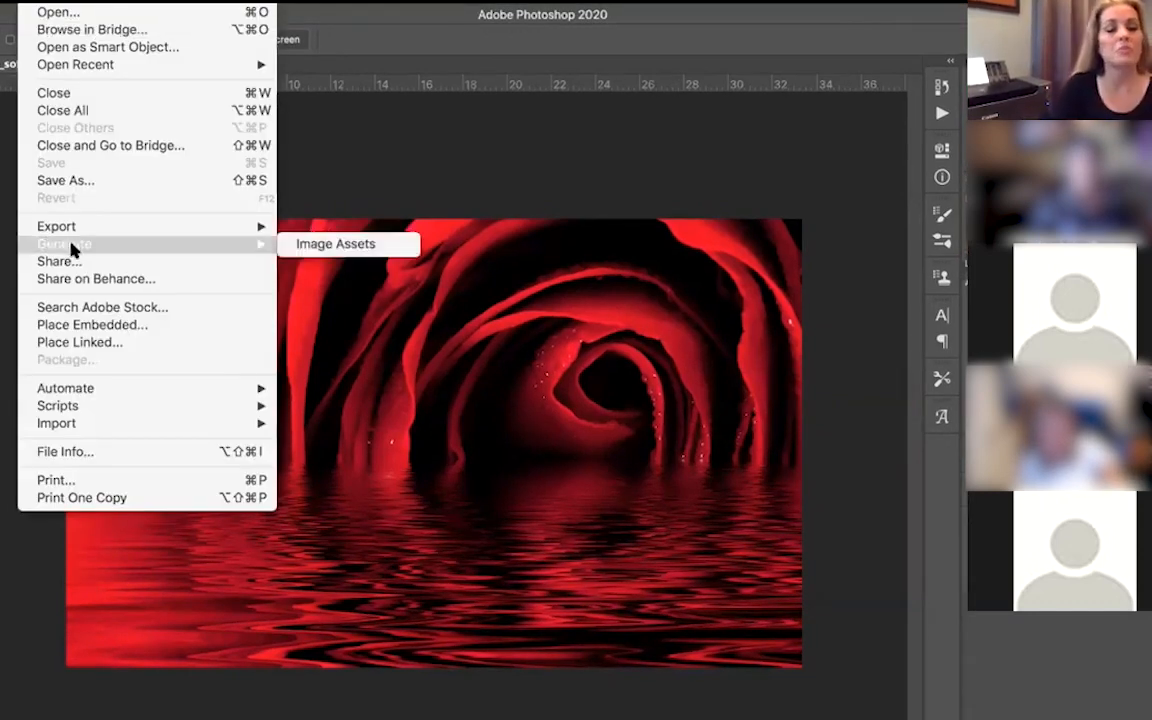
- Bring up Print Settings for the rose image and keep Canon PRO-100 series as the printer
{"action": "left_click", "coordinate": [53, 479]}
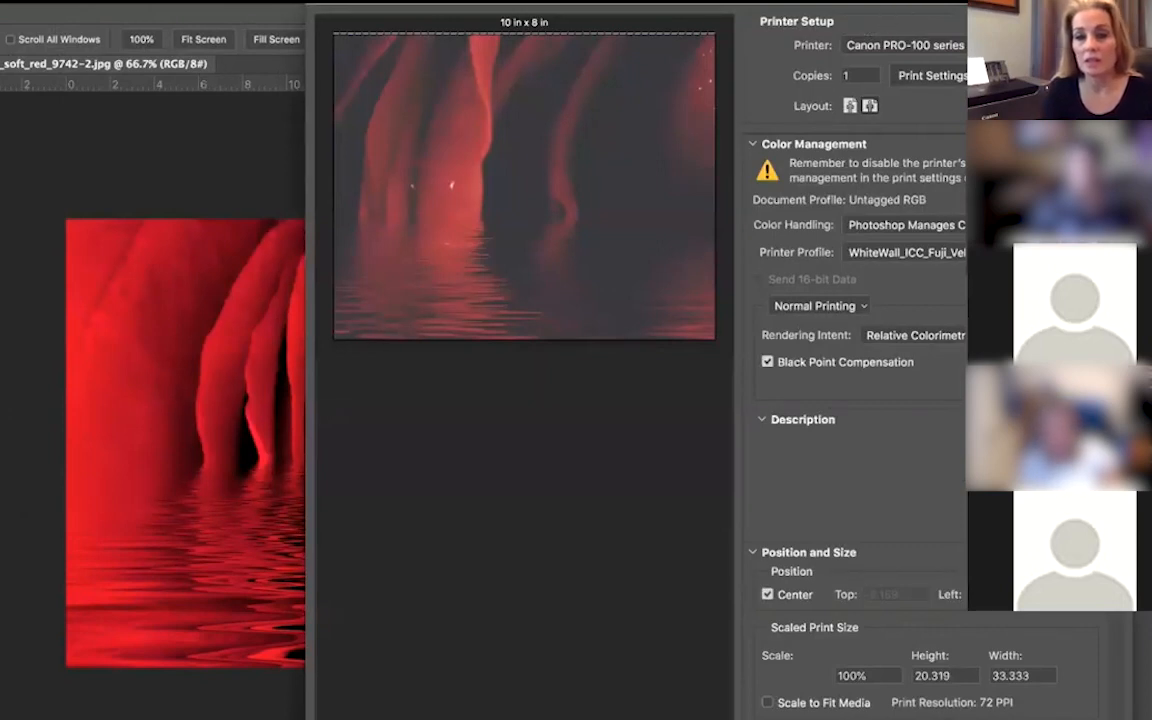
{"action": "left_click_drag", "start_coordinate": [797, 6], "coordinate": [770, 6]}
{"action": "left_click", "coordinate": [880, 45]}
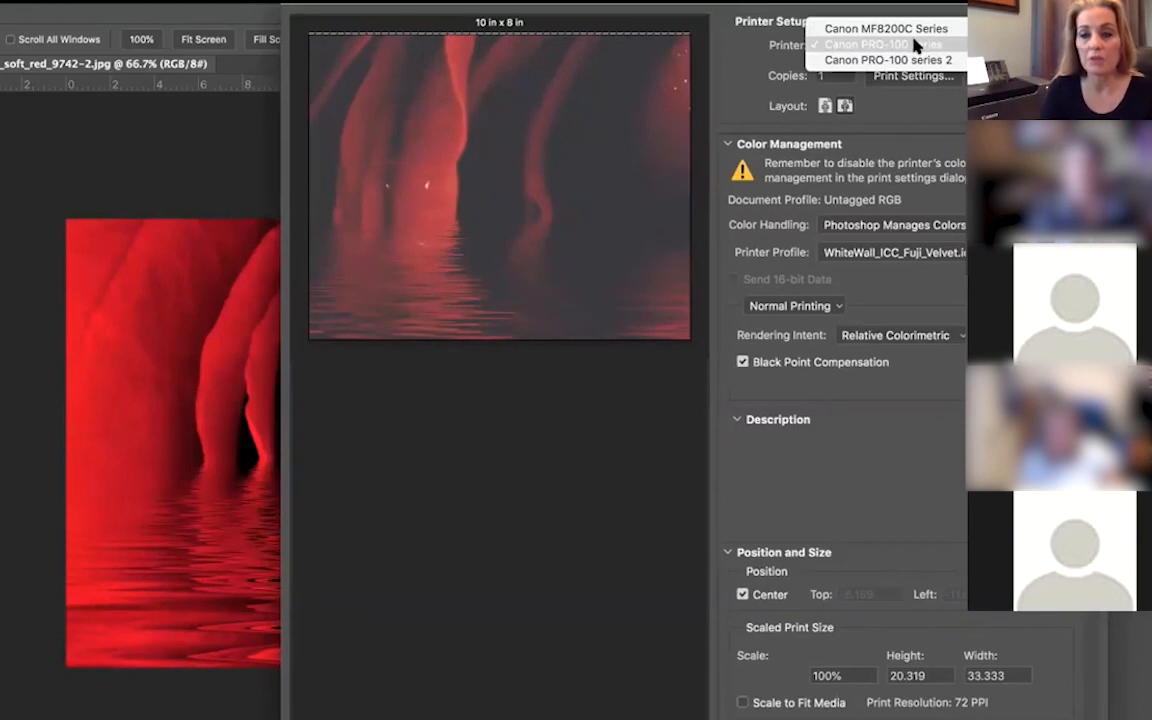
{"action": "left_click", "coordinate": [913, 45]}
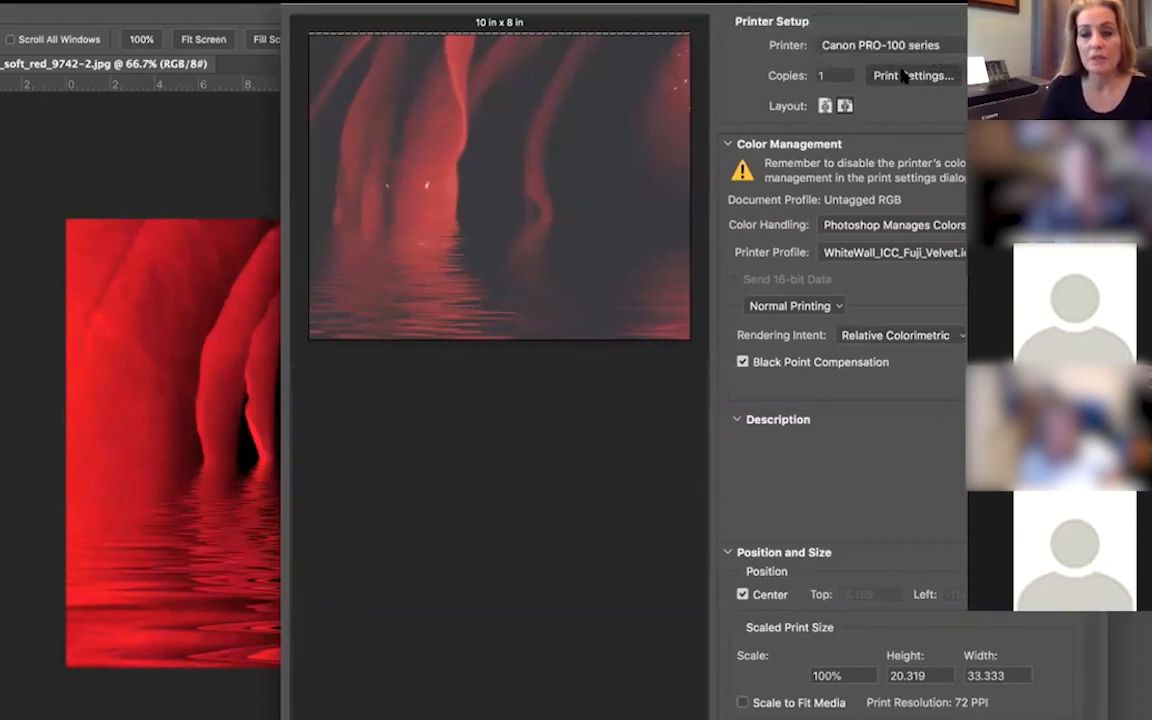
- In the printer's own options, change Paper Size from 8 x 10 Borderless to plain 8 x 10
{"action": "left_click", "coordinate": [903, 75]}
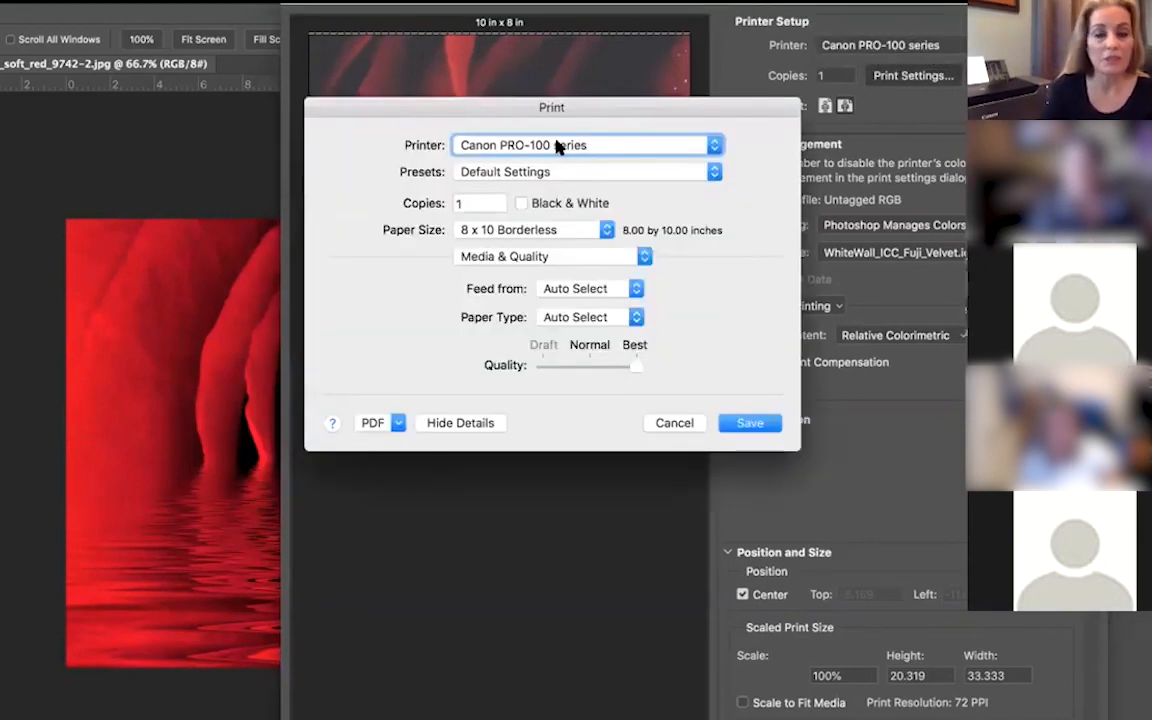
{"action": "left_click", "coordinate": [534, 230]}
{"action": "mouse_move", "coordinate": [520, 230]}
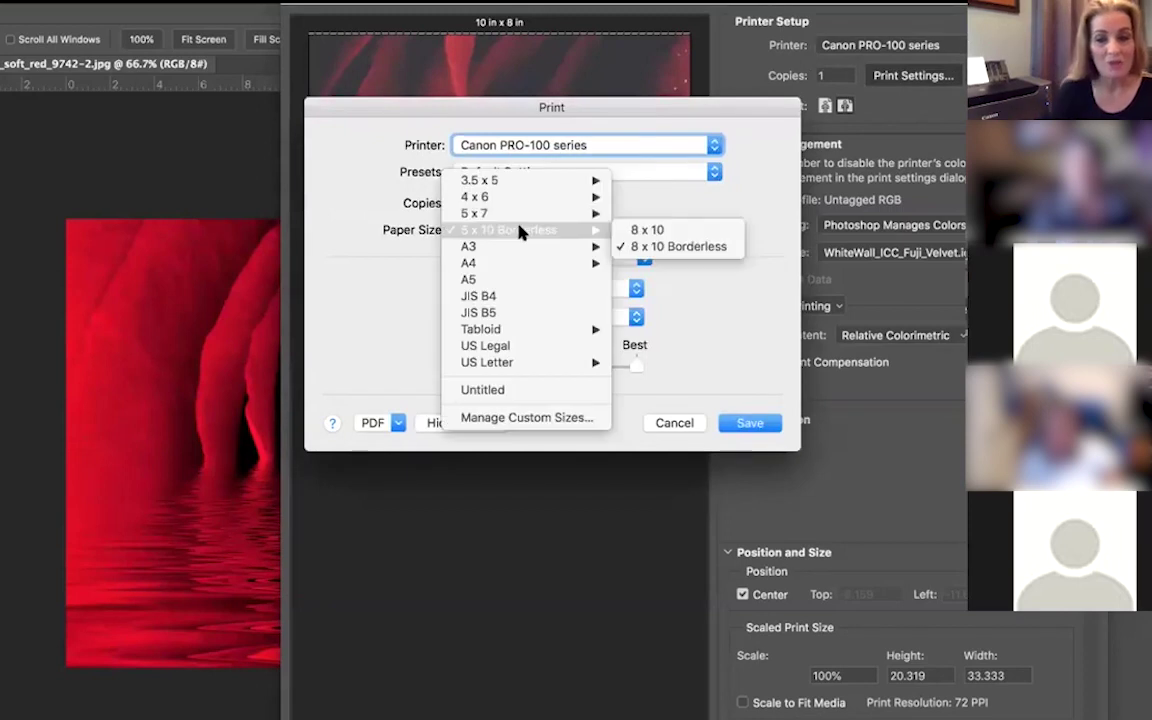
{"action": "left_click", "coordinate": [645, 232]}
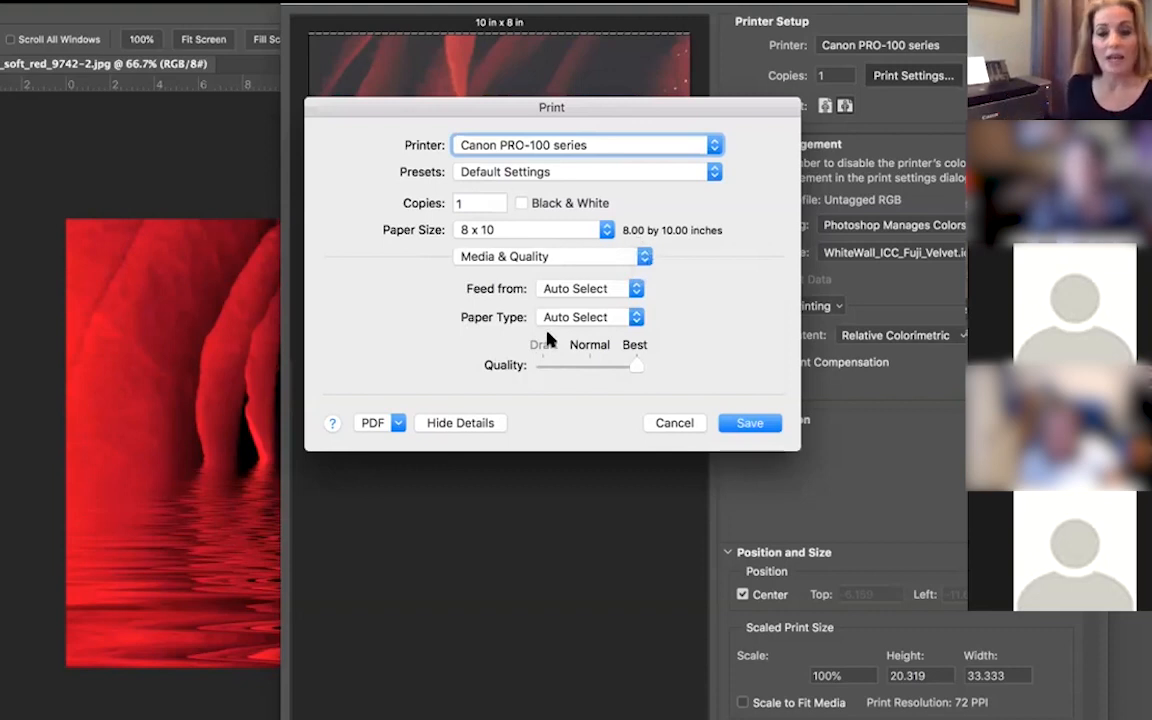
{"action": "left_click", "coordinate": [551, 258]}
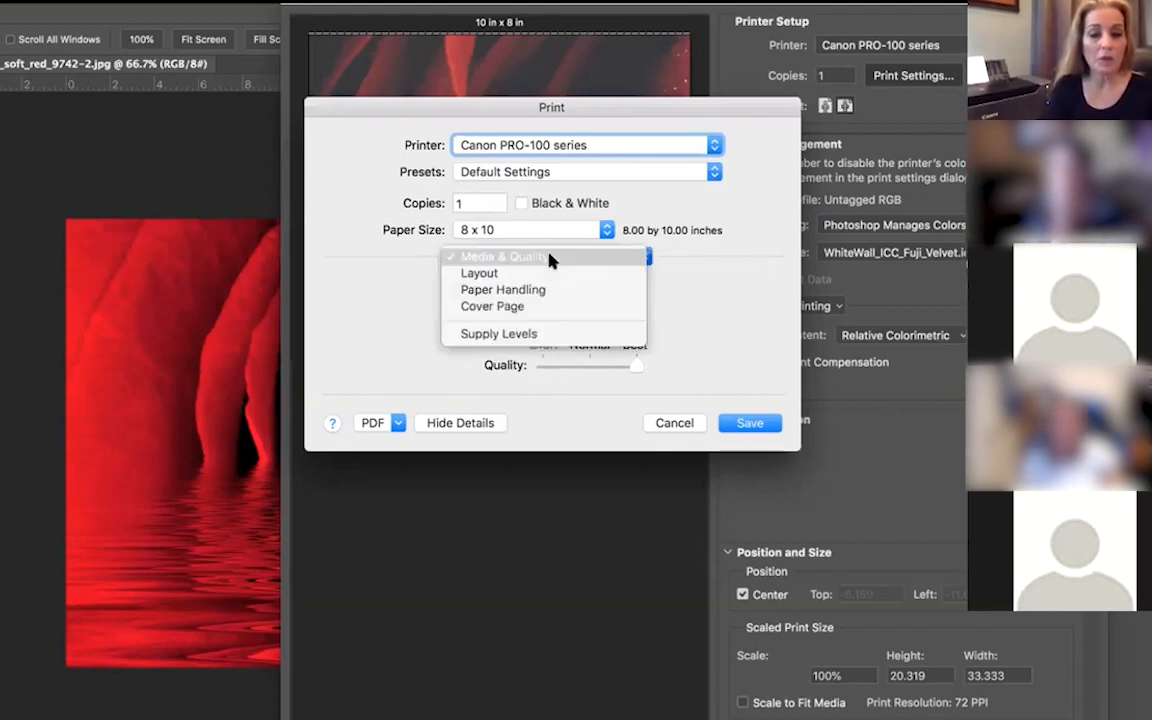
{"action": "left_click", "coordinate": [551, 260]}
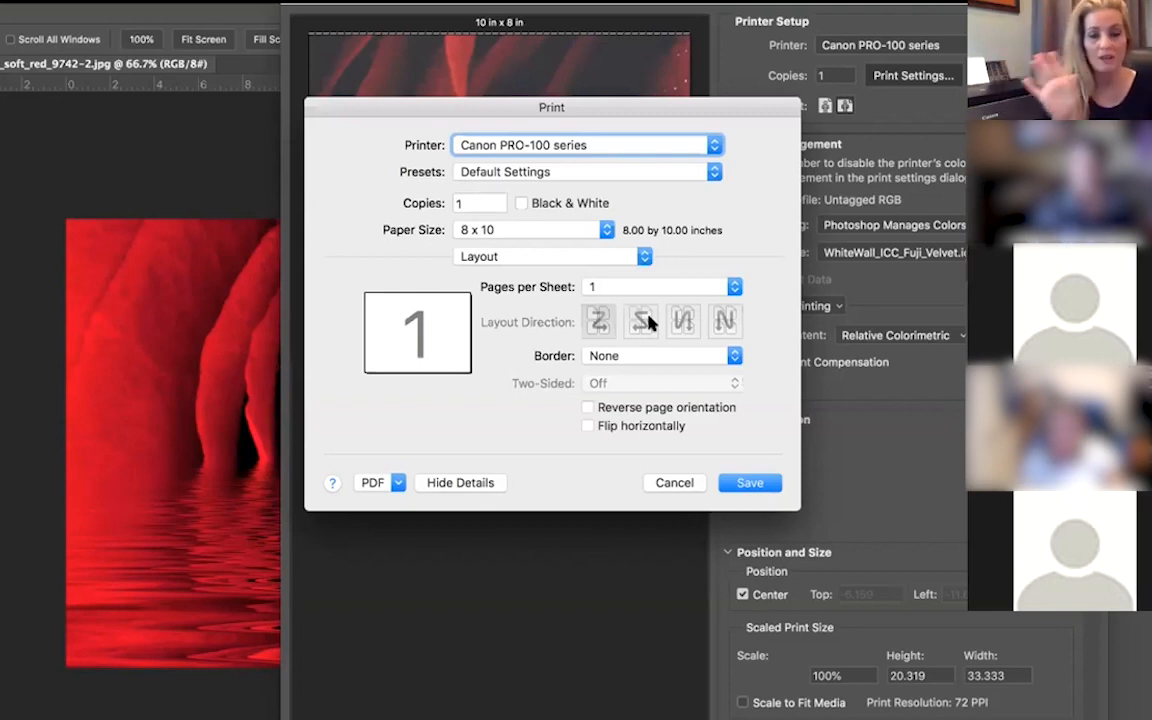
- Browse the Media & Quality, Supply Levels and Paper Handling pages, leaving scale-to-fit-paper on
{"action": "left_click", "coordinate": [520, 203]}
{"action": "left_click", "coordinate": [550, 256]}
{"action": "left_click", "coordinate": [489, 273]}
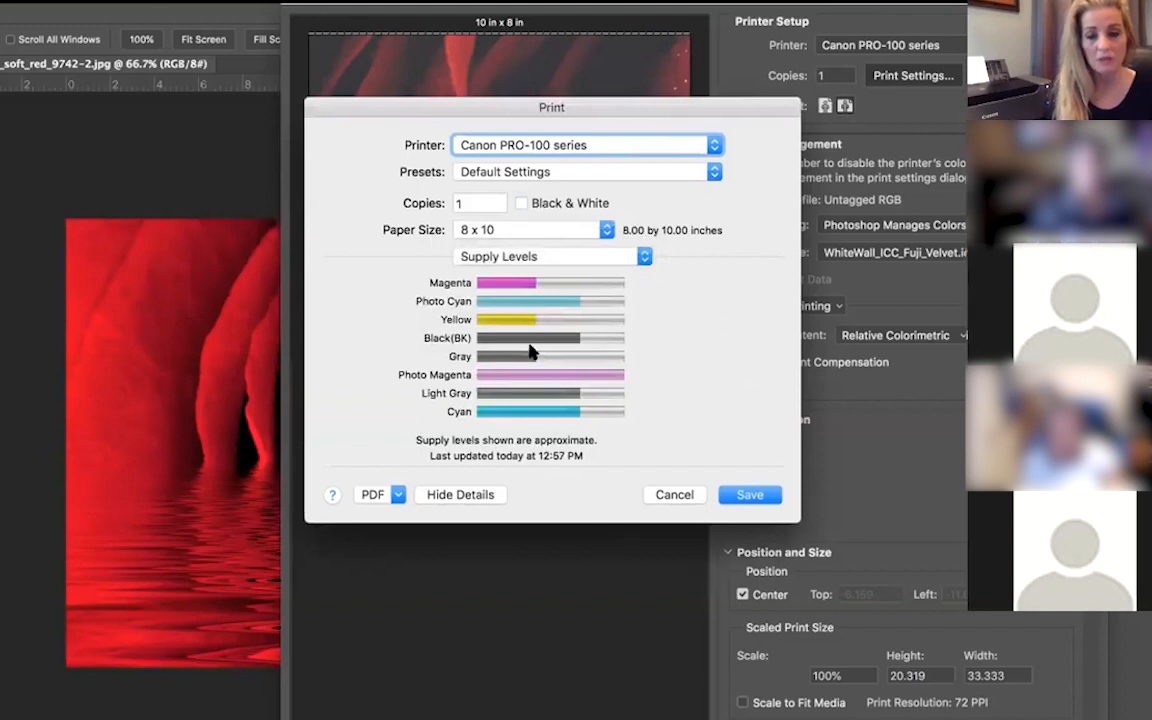
{"action": "left_click", "coordinate": [538, 257]}
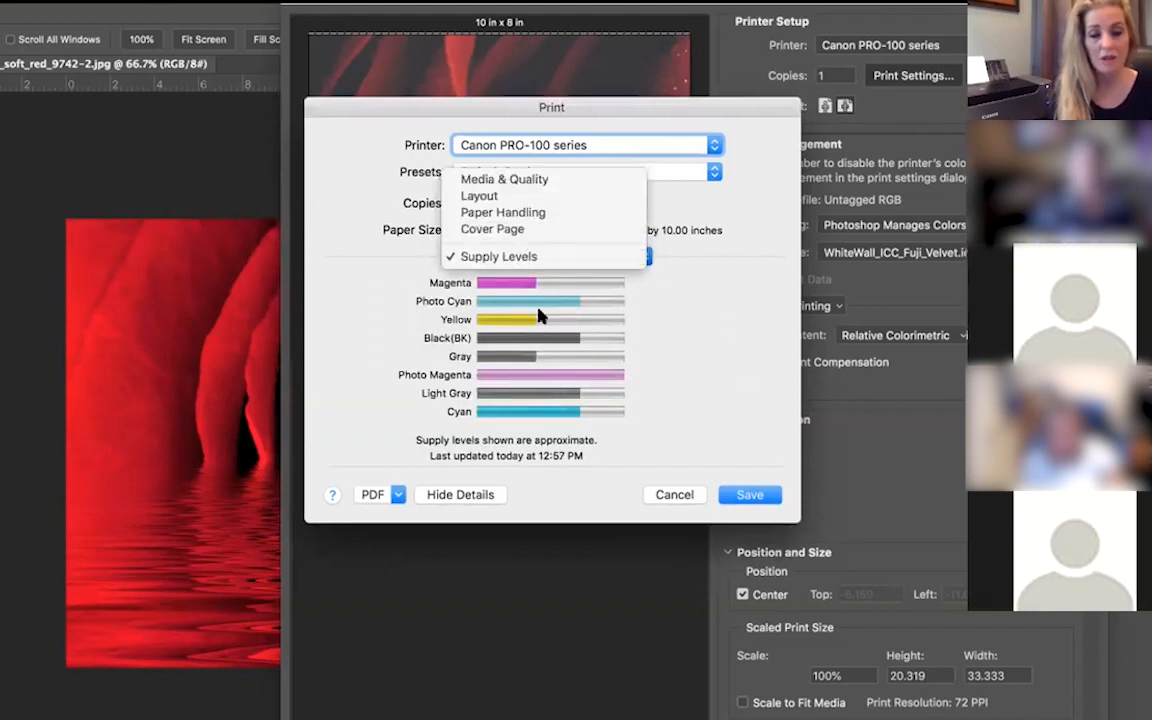
{"action": "left_click", "coordinate": [518, 218]}
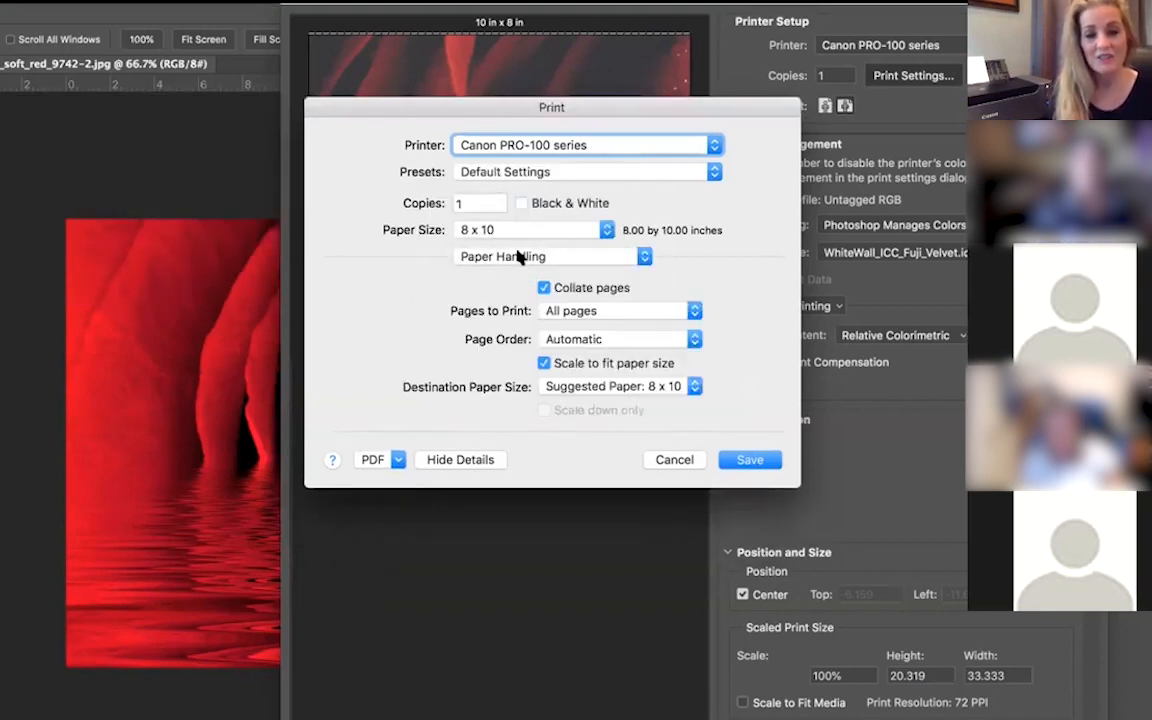
{"action": "left_click", "coordinate": [518, 258]}
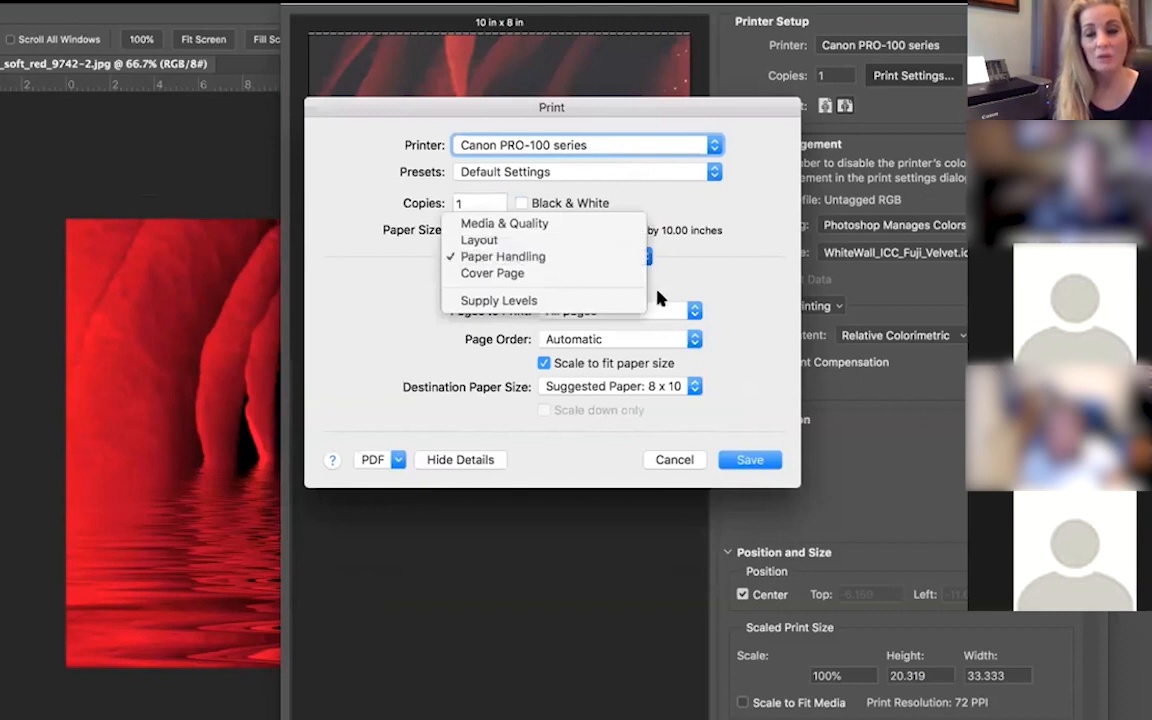
{"action": "left_click", "coordinate": [728, 278]}
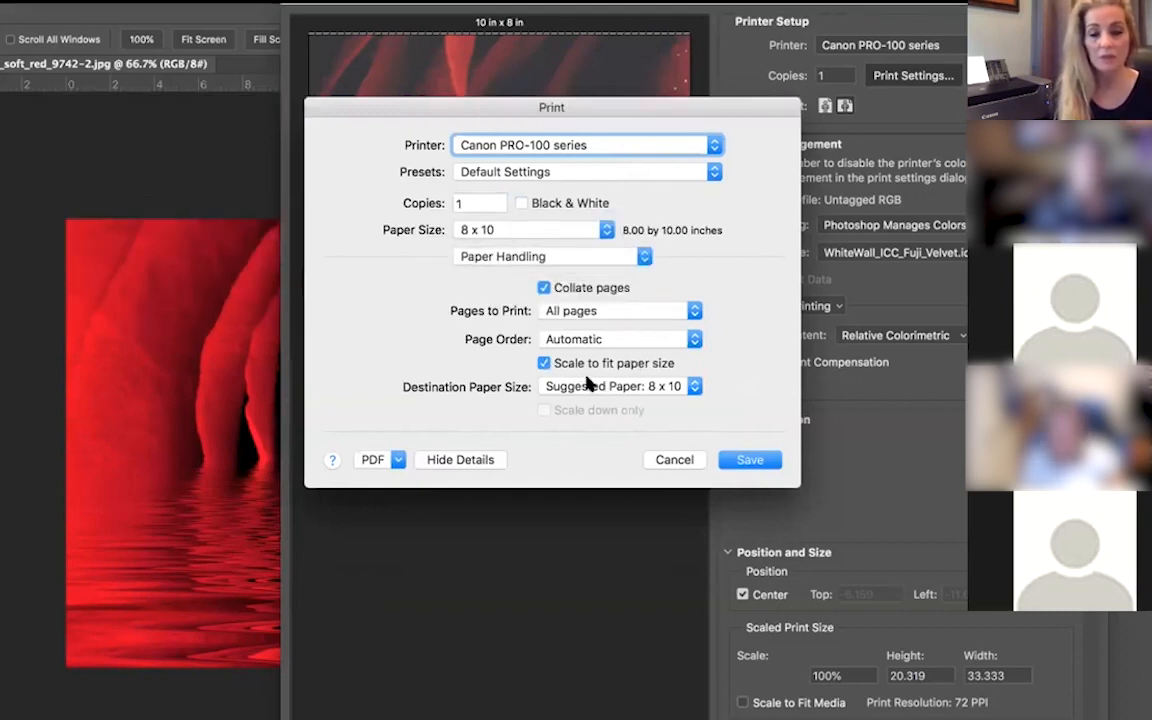
{"action": "left_click", "coordinate": [545, 363]}
{"action": "left_click", "coordinate": [545, 363]}
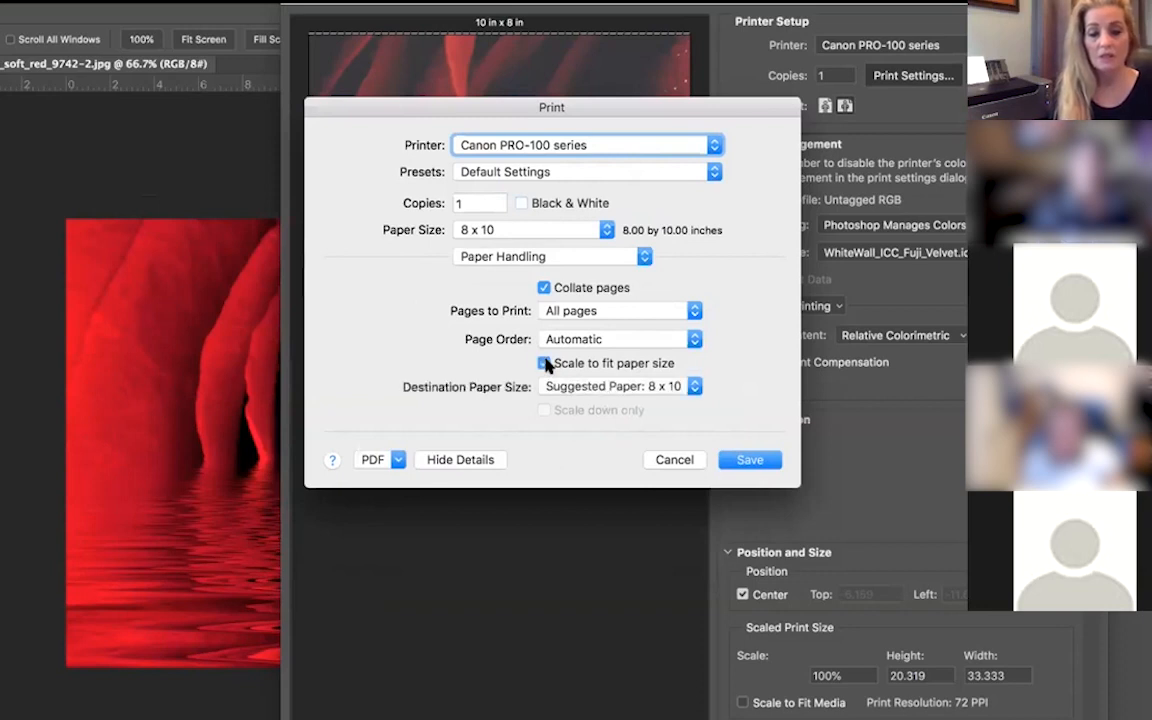
- Save the printer options and keep Color Handling on Photoshop Manages Colors after trying Printer
{"action": "left_click", "coordinate": [748, 460]}
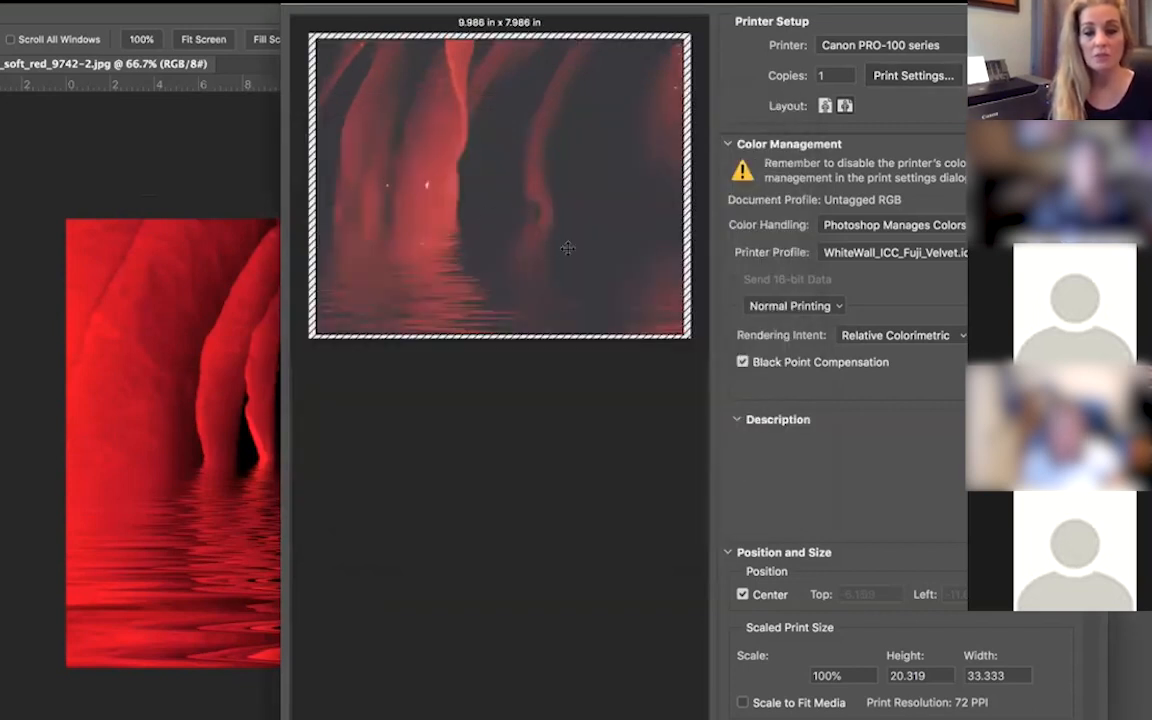
{"action": "left_click", "coordinate": [868, 227]}
{"action": "left_click", "coordinate": [870, 200]}
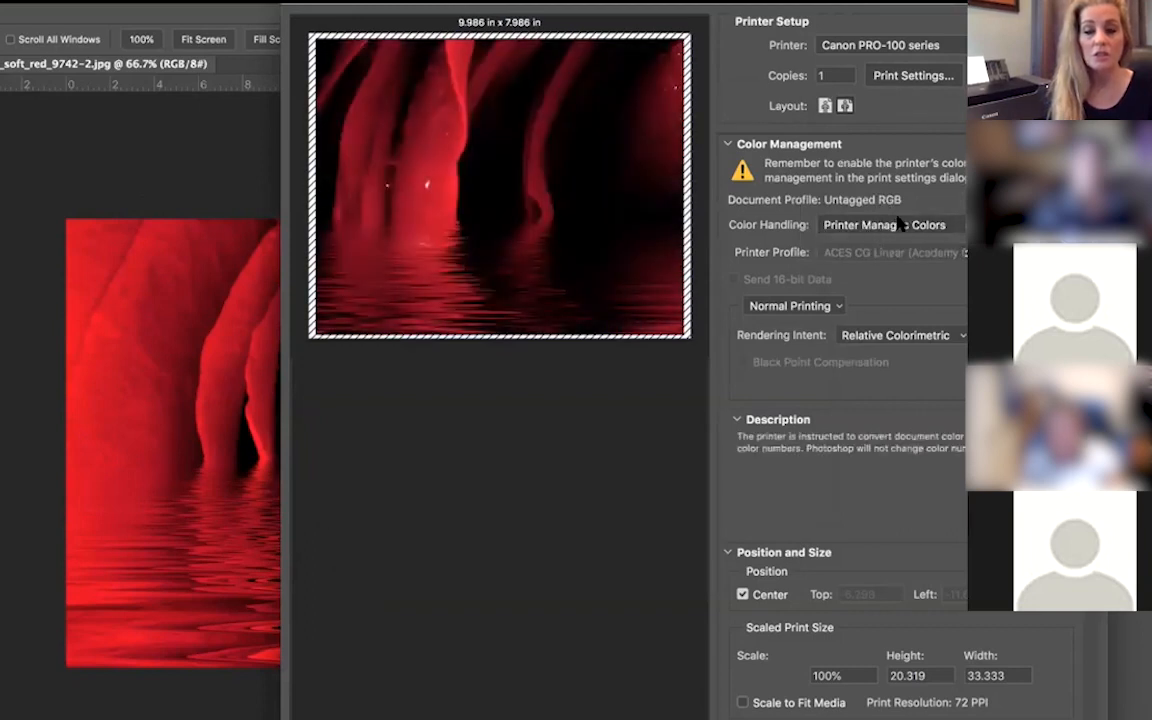
{"action": "left_click", "coordinate": [900, 225]}
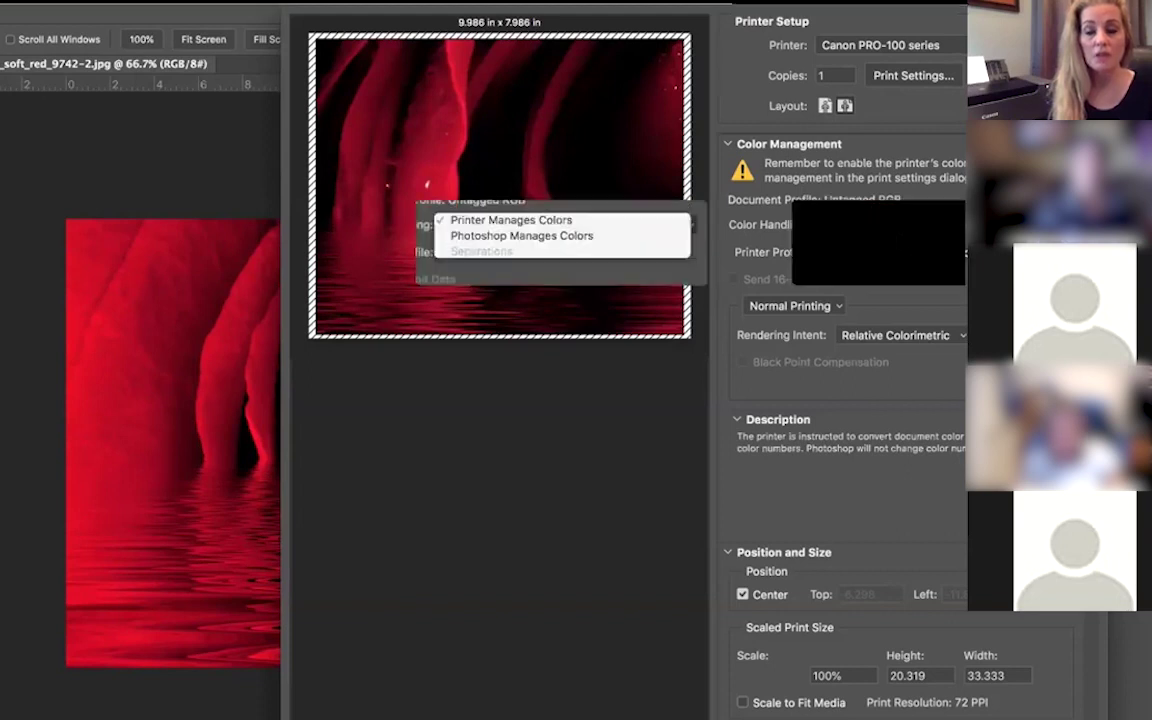
{"action": "left_click", "coordinate": [895, 237]}
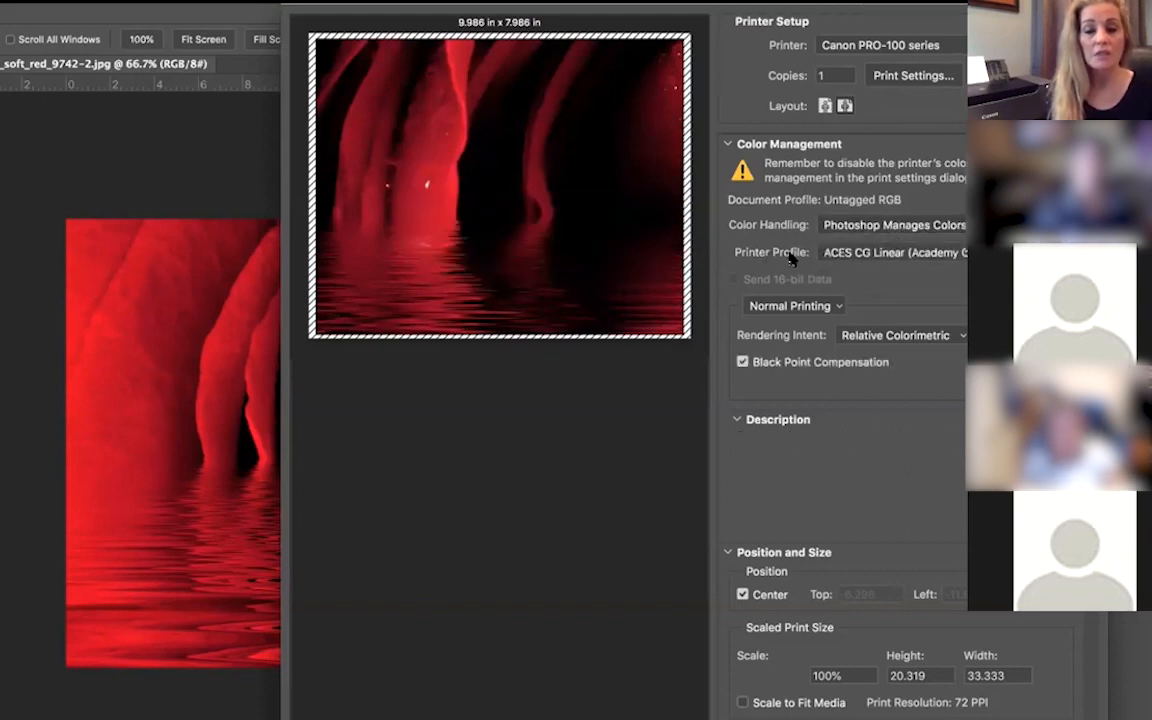
- Set the printer profile to Camera RGB Profile
{"action": "left_click", "coordinate": [876, 253]}
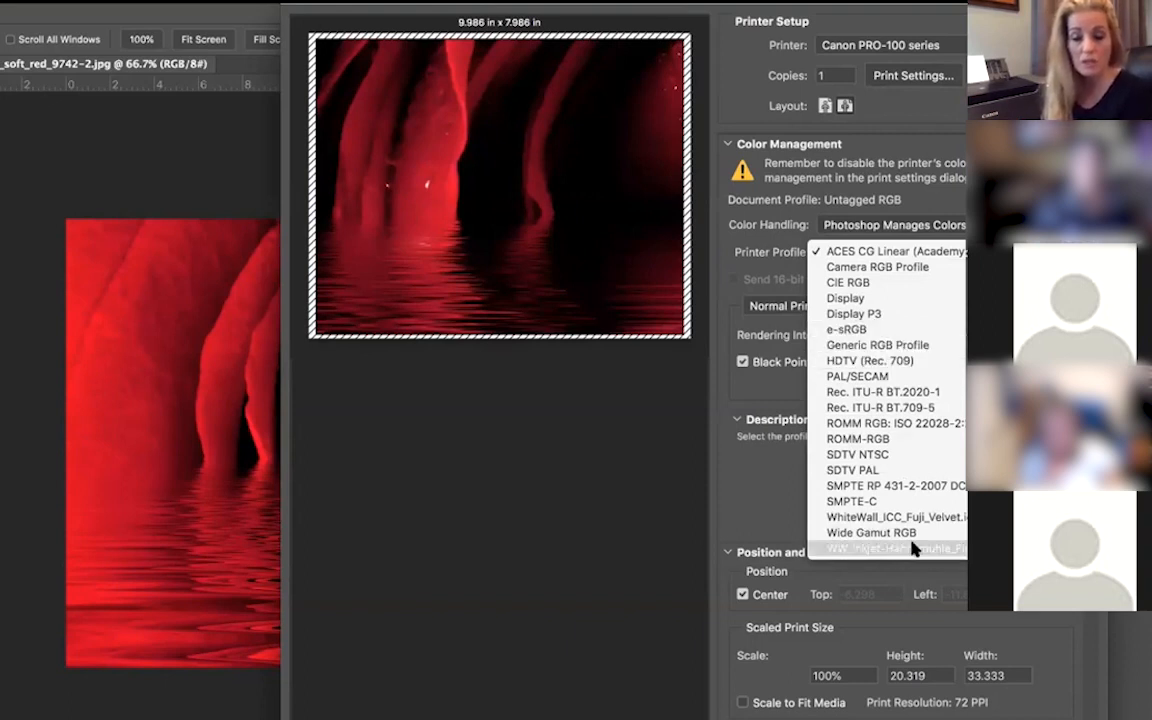
{"action": "left_click", "coordinate": [878, 266]}
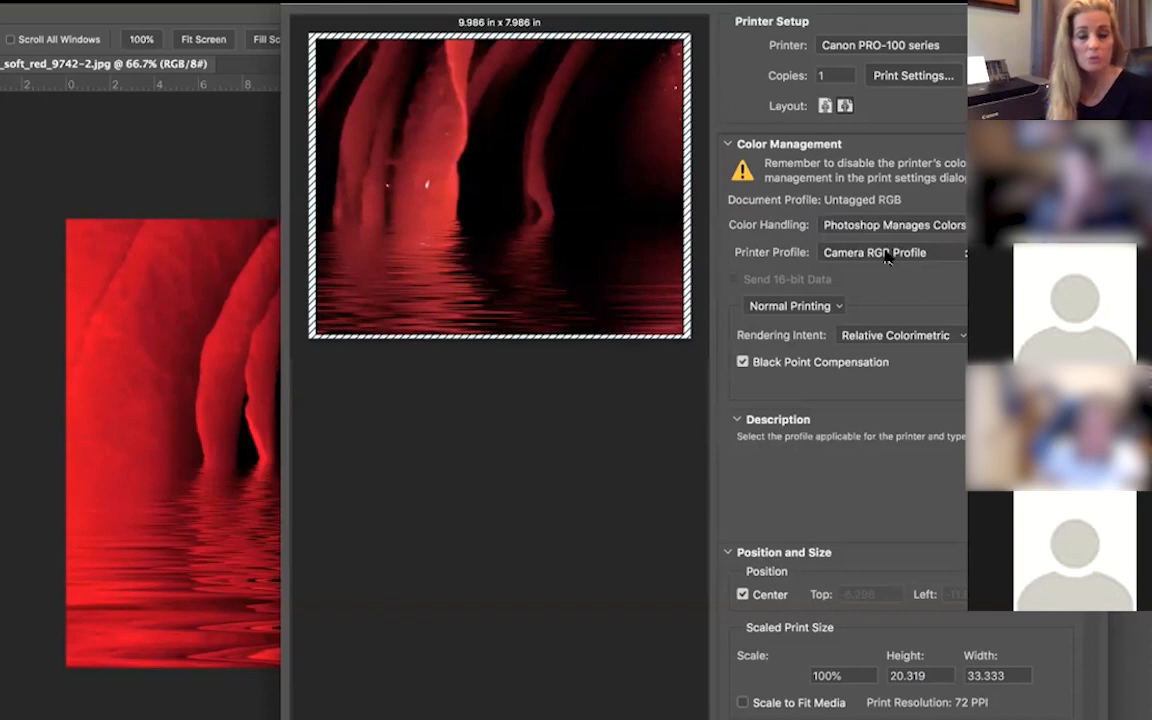
{"action": "left_click", "coordinate": [810, 306]}
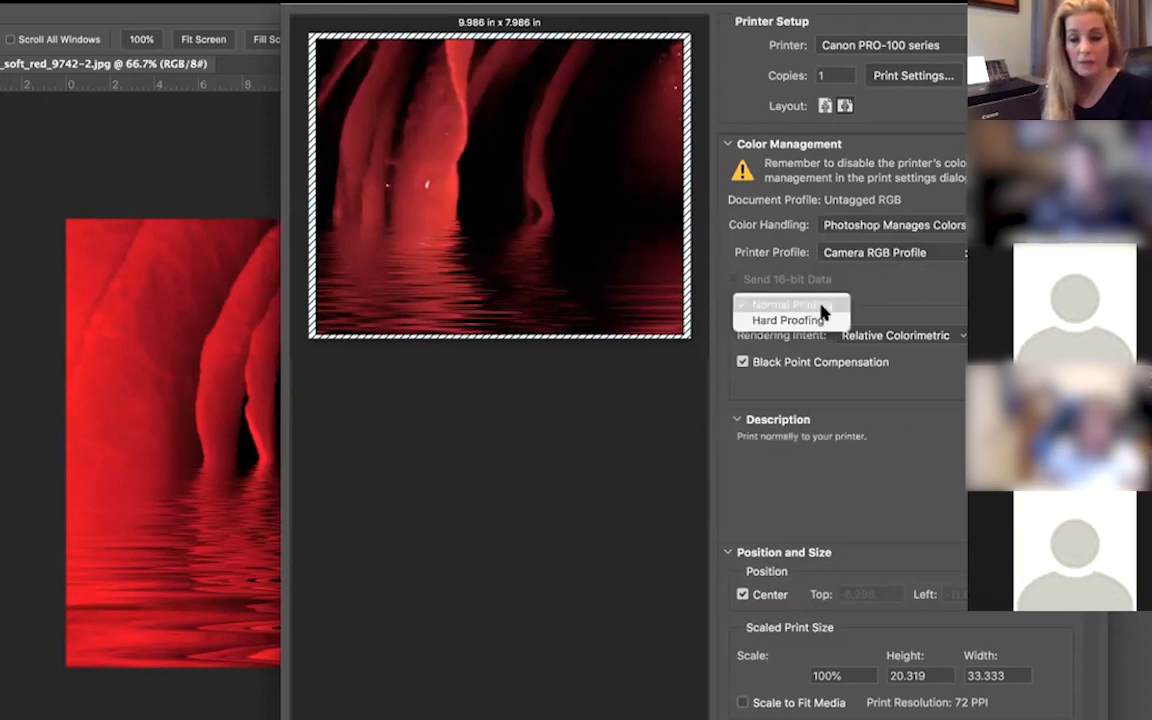
- Keep normal printing, Relative Colorimetric intent and black point compensation on
{"action": "left_click", "coordinate": [800, 304]}
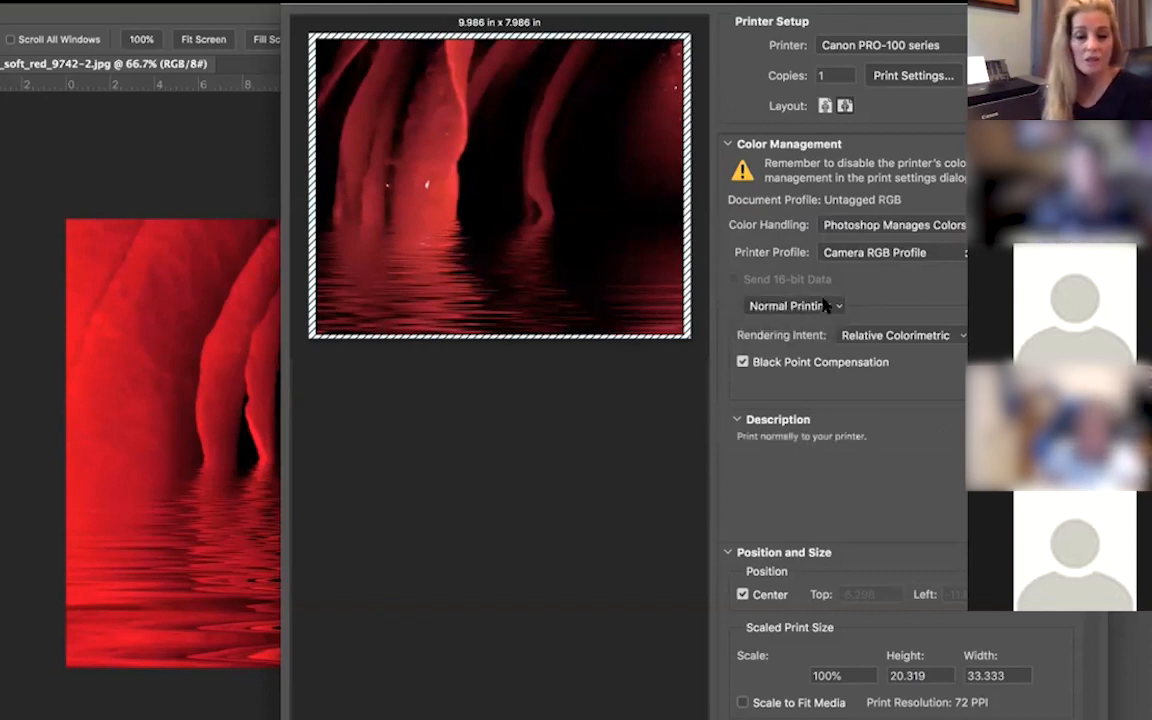
{"action": "mouse_move", "coordinate": [900, 336]}
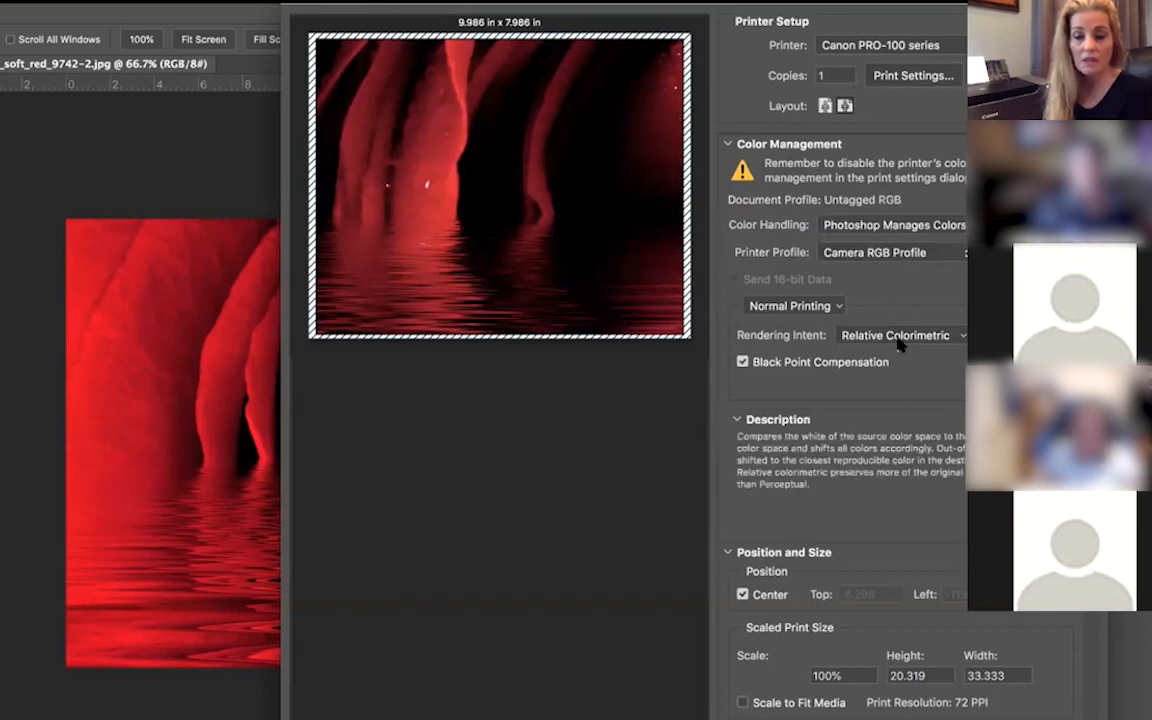
{"action": "left_click", "coordinate": [870, 337]}
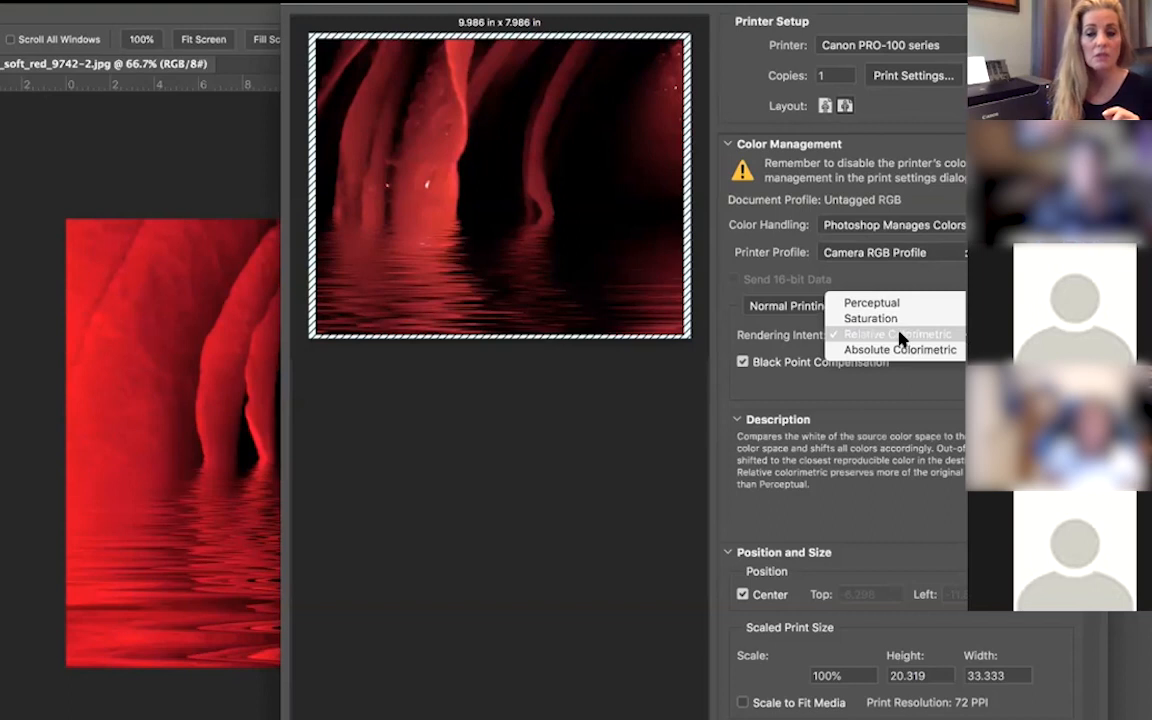
{"action": "left_click", "coordinate": [900, 336]}
{"action": "mouse_move", "coordinate": [800, 362]}
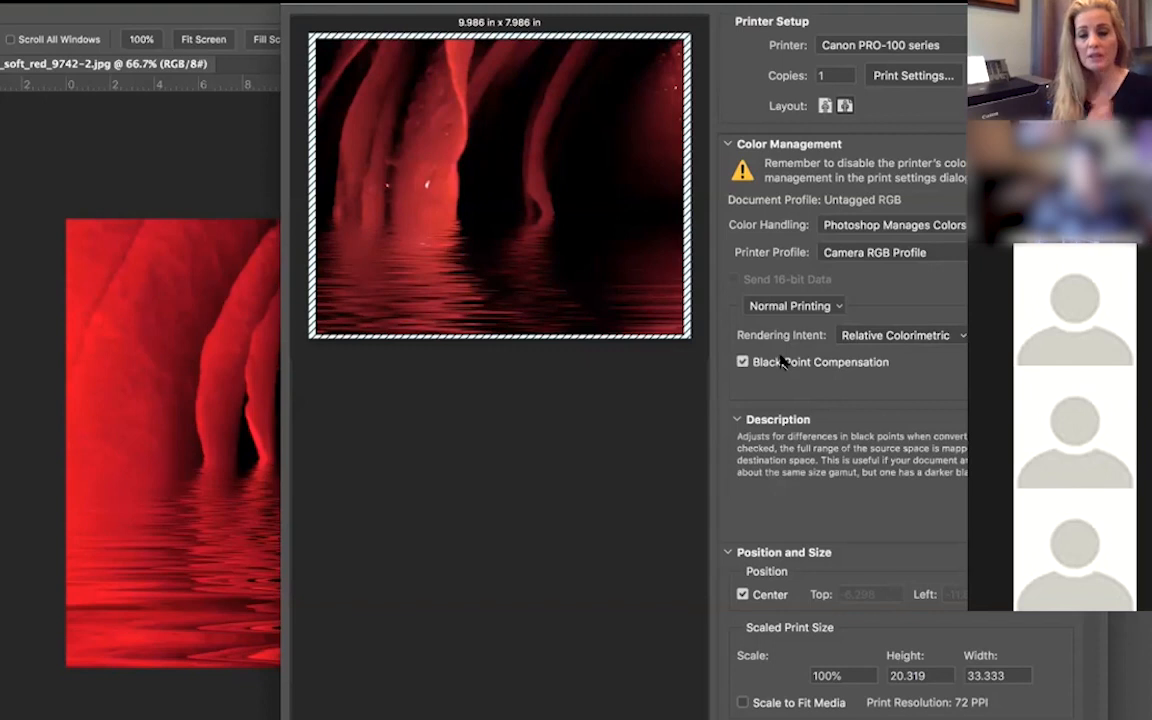
{"action": "left_click", "coordinate": [742, 362]}
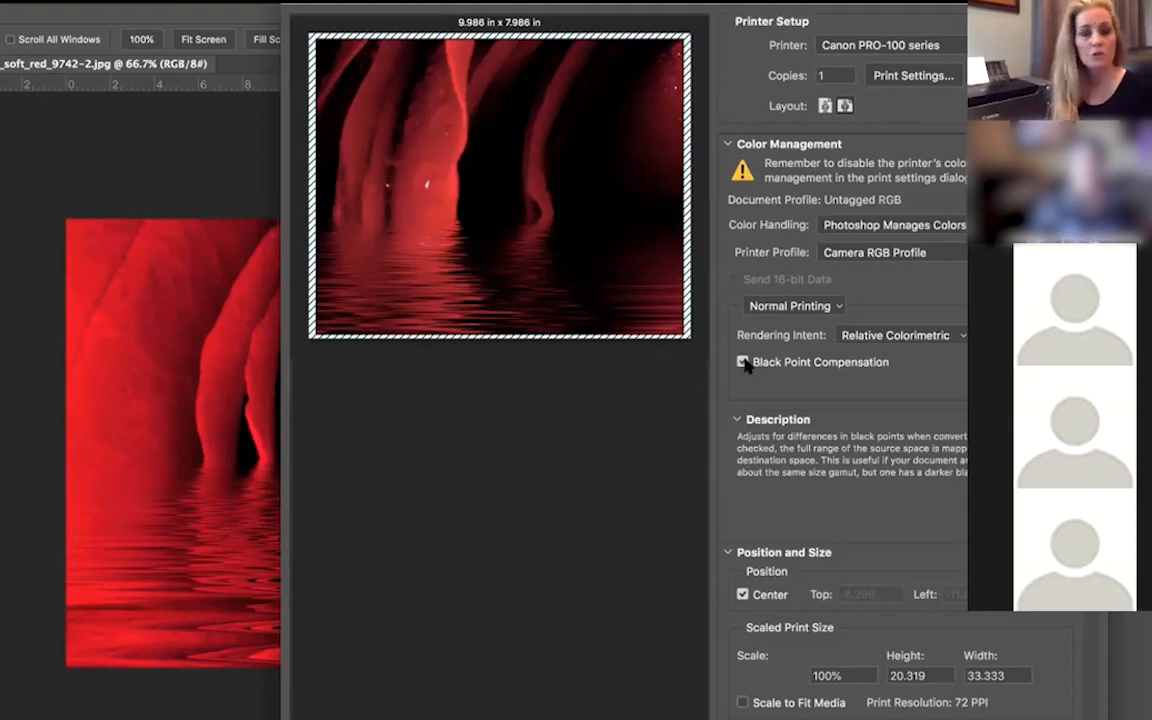
{"action": "left_click", "coordinate": [743, 362]}
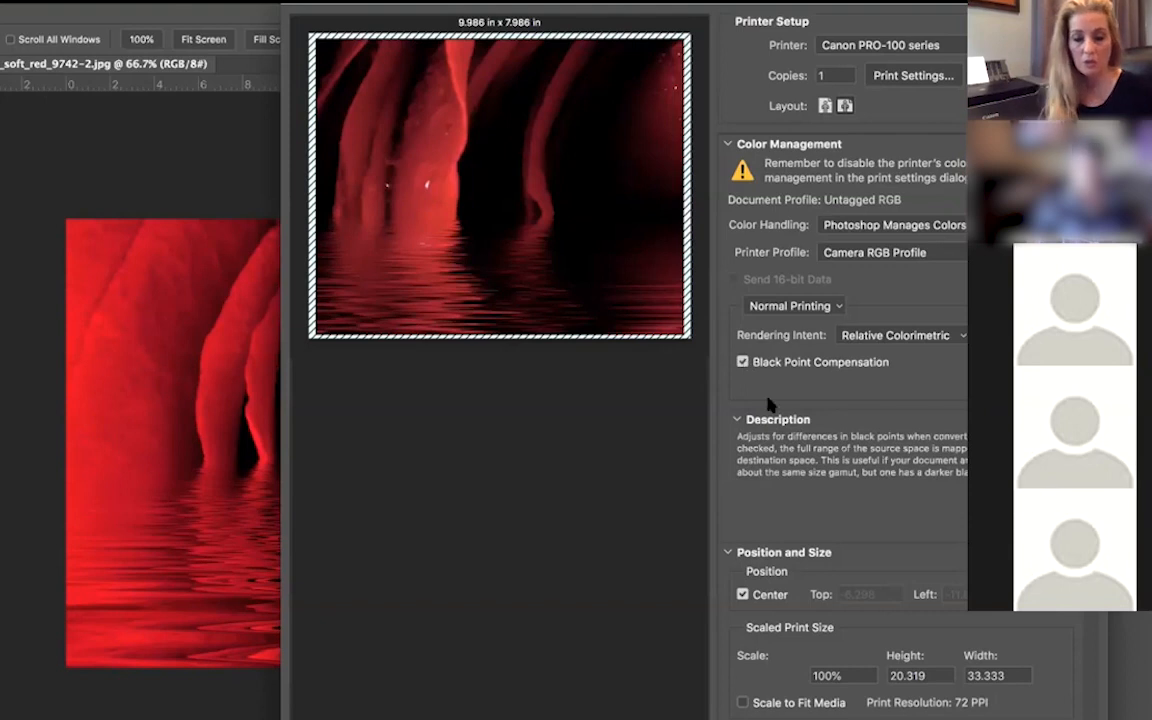
{"action": "scroll", "coordinate": [781, 419], "scroll_direction": "down", "scroll_amount": 4}
{"action": "scroll", "coordinate": [781, 419], "scroll_direction": "down", "scroll_amount": 3}
{"action": "scroll", "coordinate": [781, 419], "scroll_direction": "down", "scroll_amount": 3}
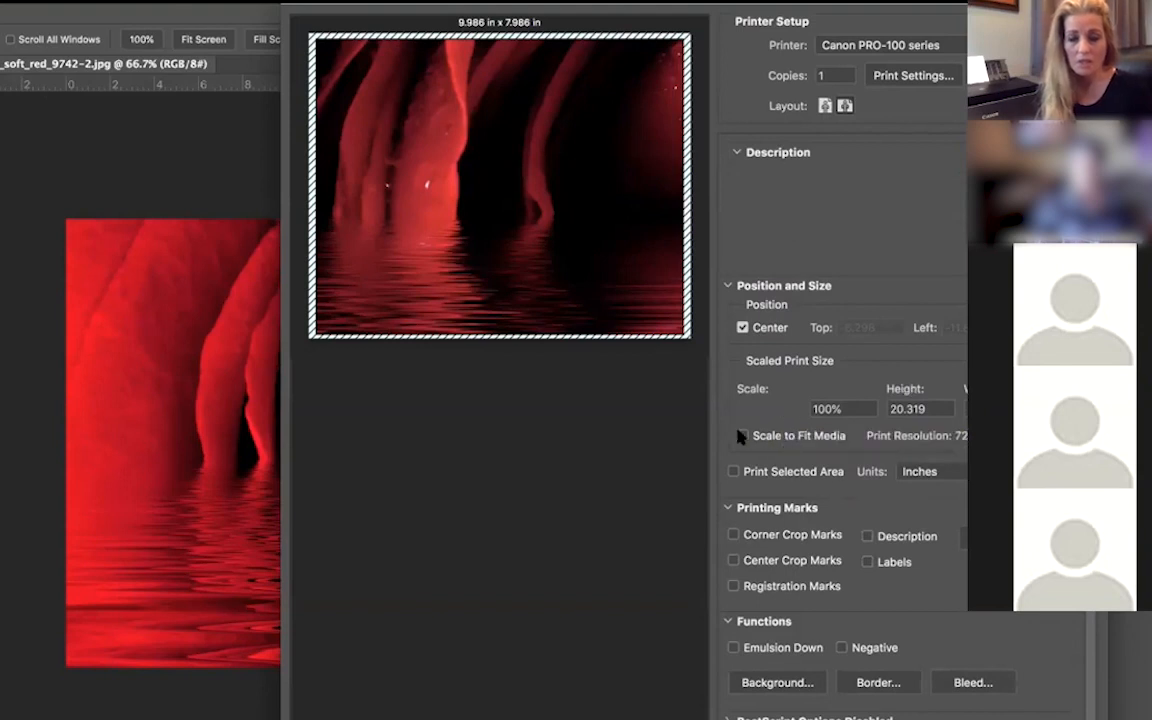
- Turn on Scale to Fit Media and close the print settings with Done
{"action": "left_click", "coordinate": [742, 436]}
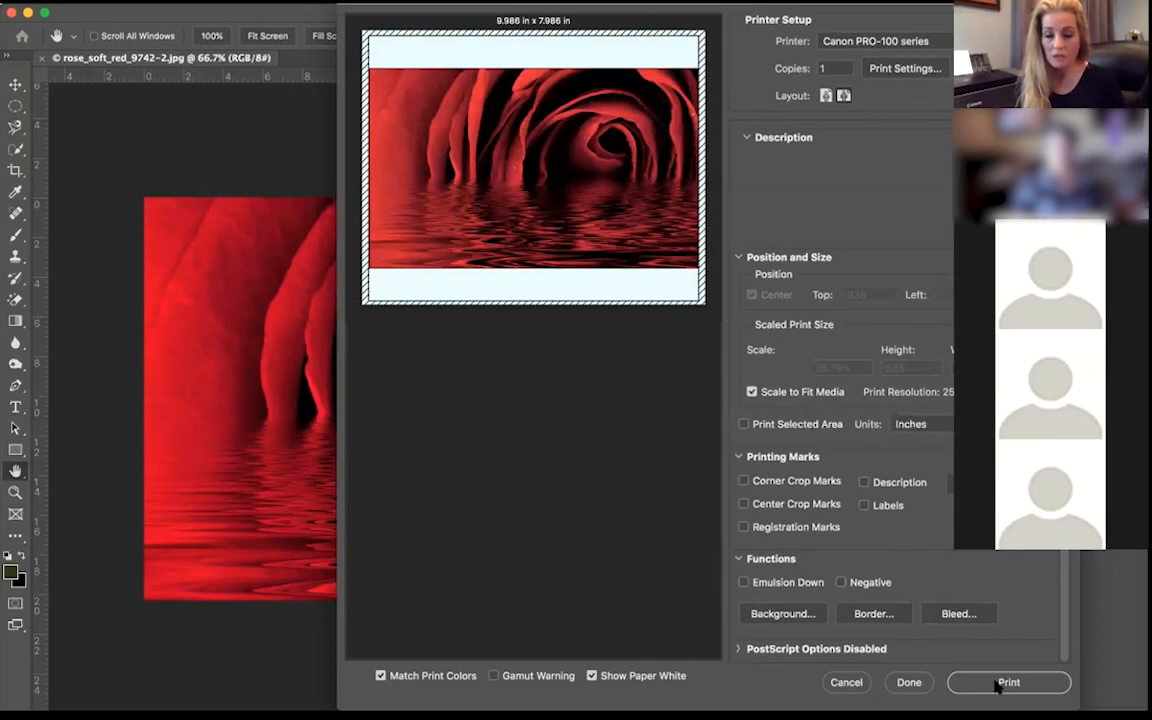
{"action": "left_click", "coordinate": [908, 683]}
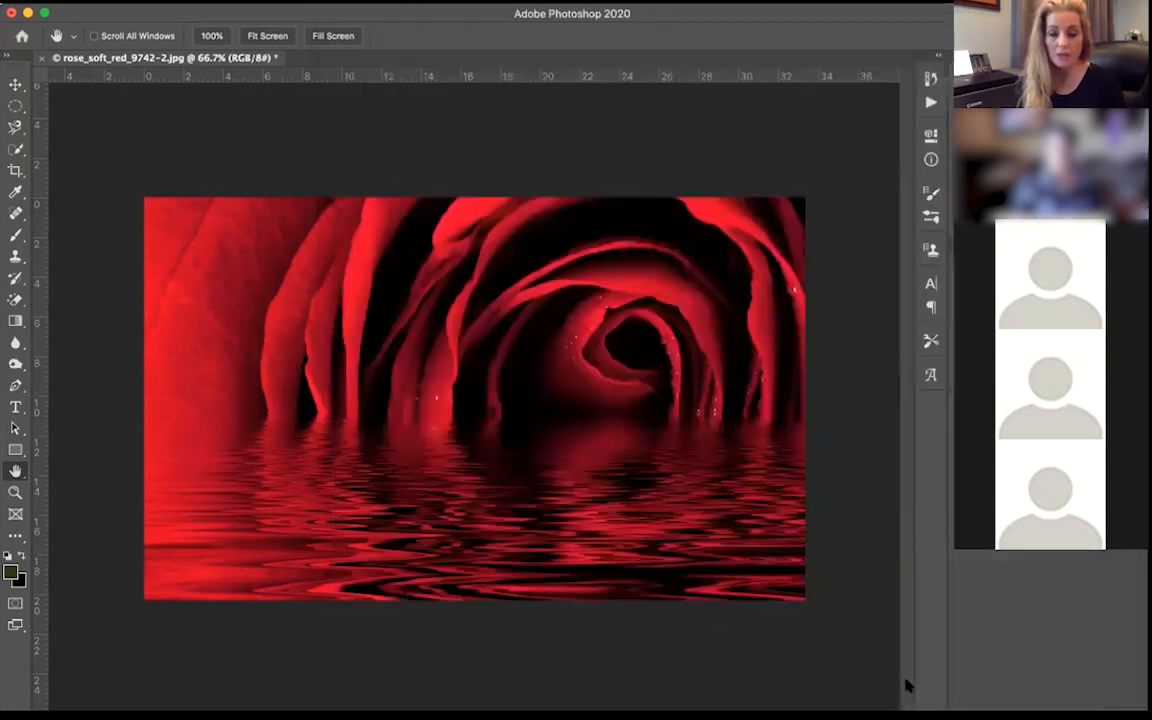
- Crop the image with W x H x Resolution to 11 in by 8.5 in at 300 px/in
{"action": "left_click", "coordinate": [18, 168]}
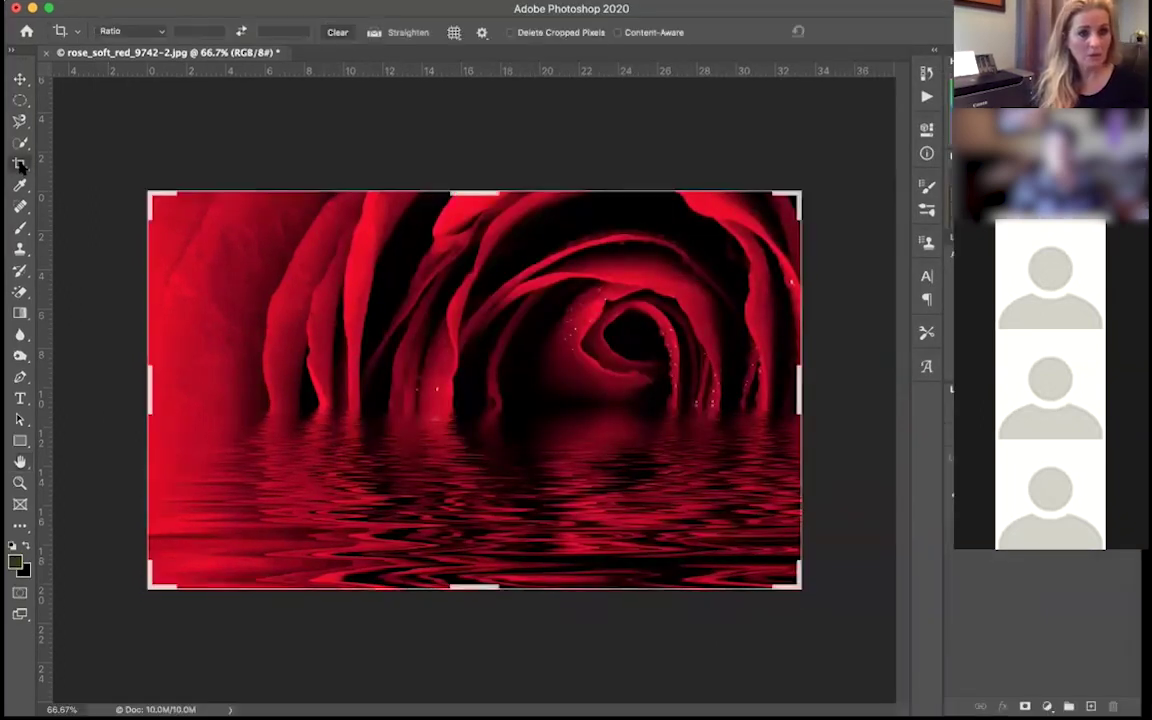
{"action": "left_click", "coordinate": [130, 31]}
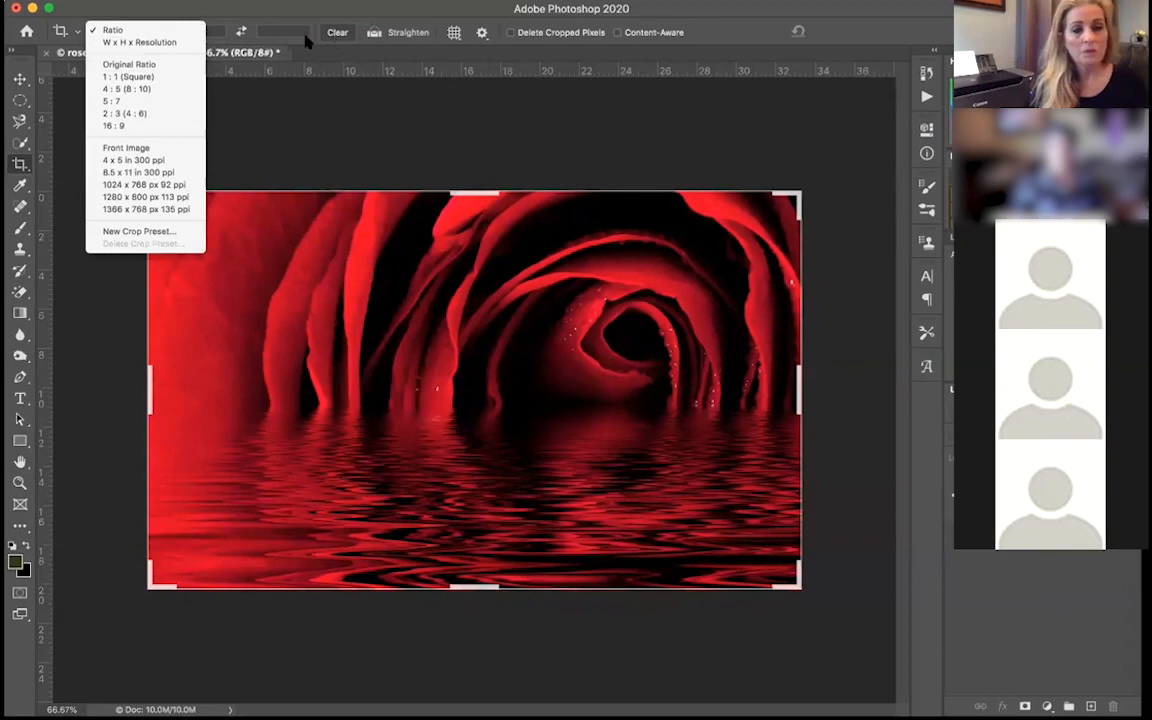
{"action": "left_click", "coordinate": [187, 7]}
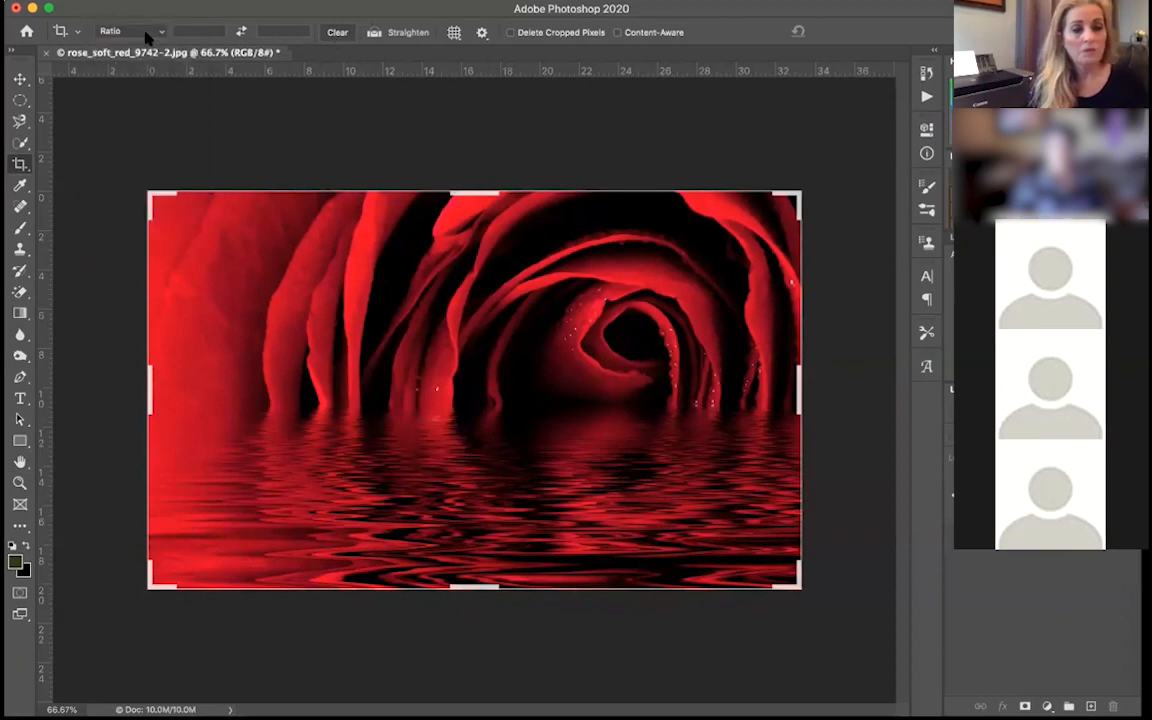
{"action": "type", "text": "11"}
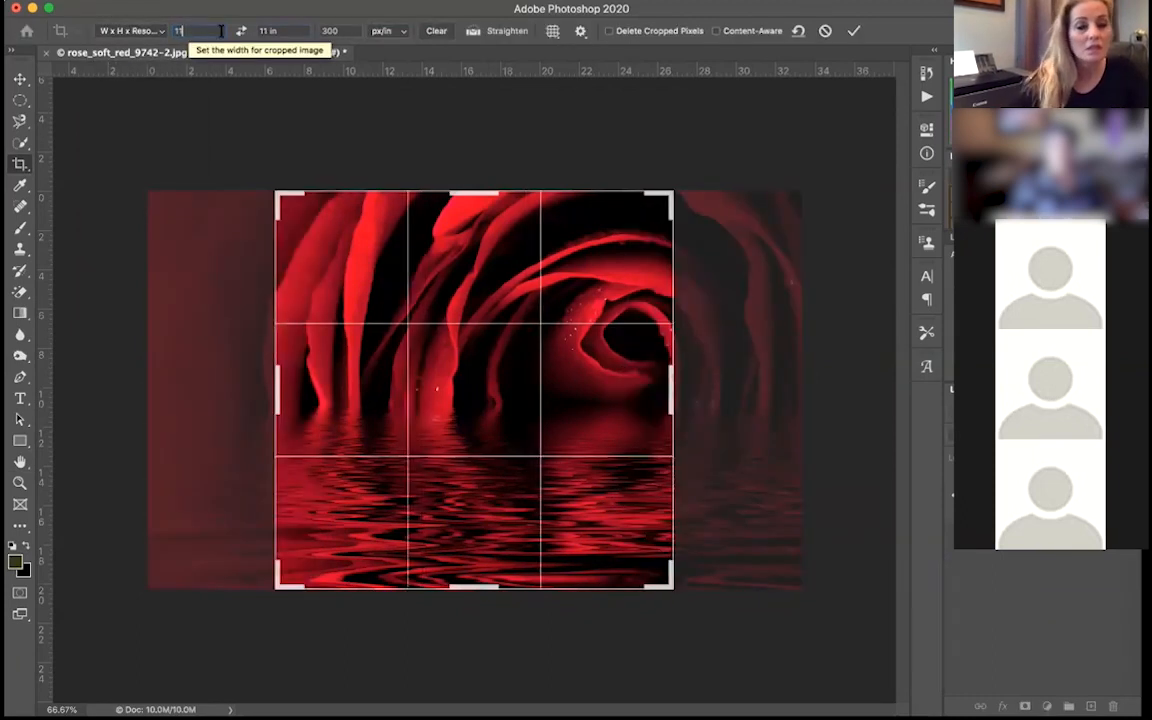
{"action": "left_click", "coordinate": [275, 30]}
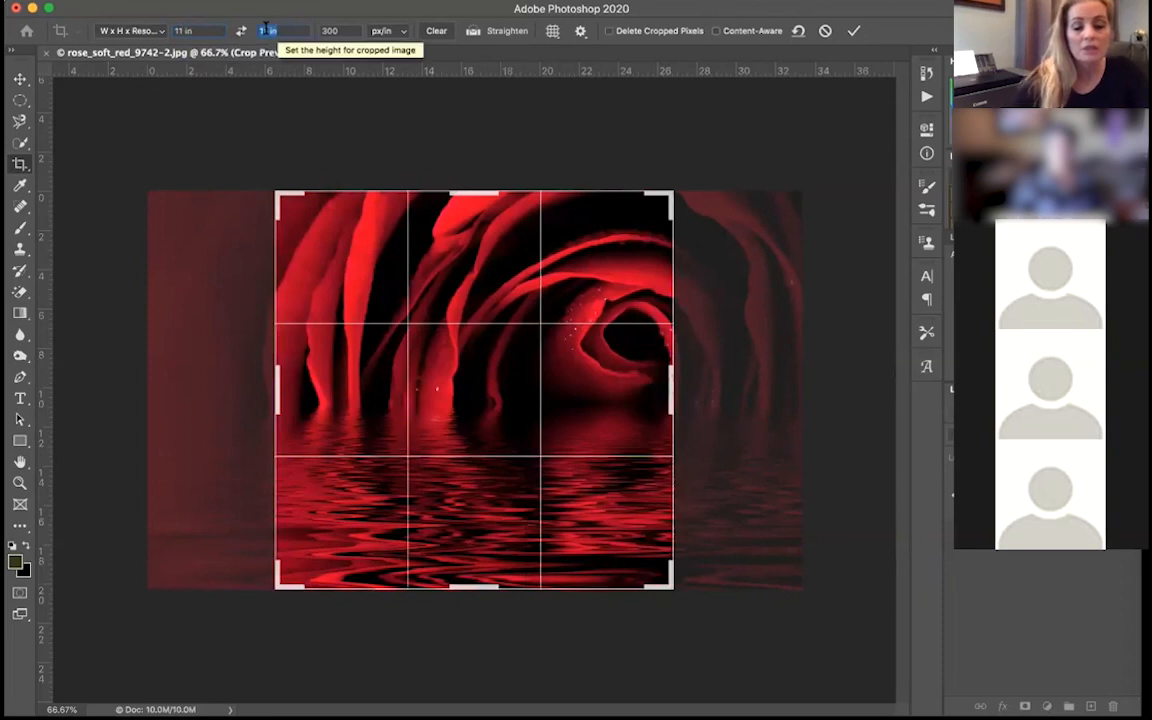
{"action": "type", "text": "8"}
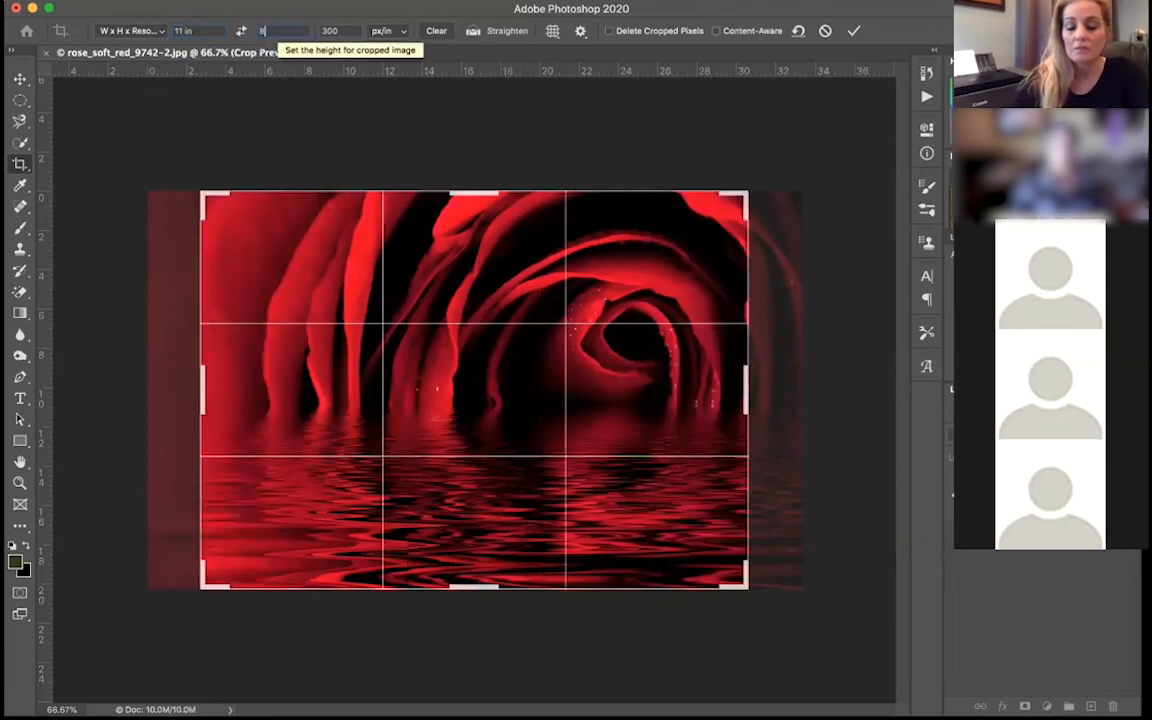
{"action": "type", "text": ".5"}
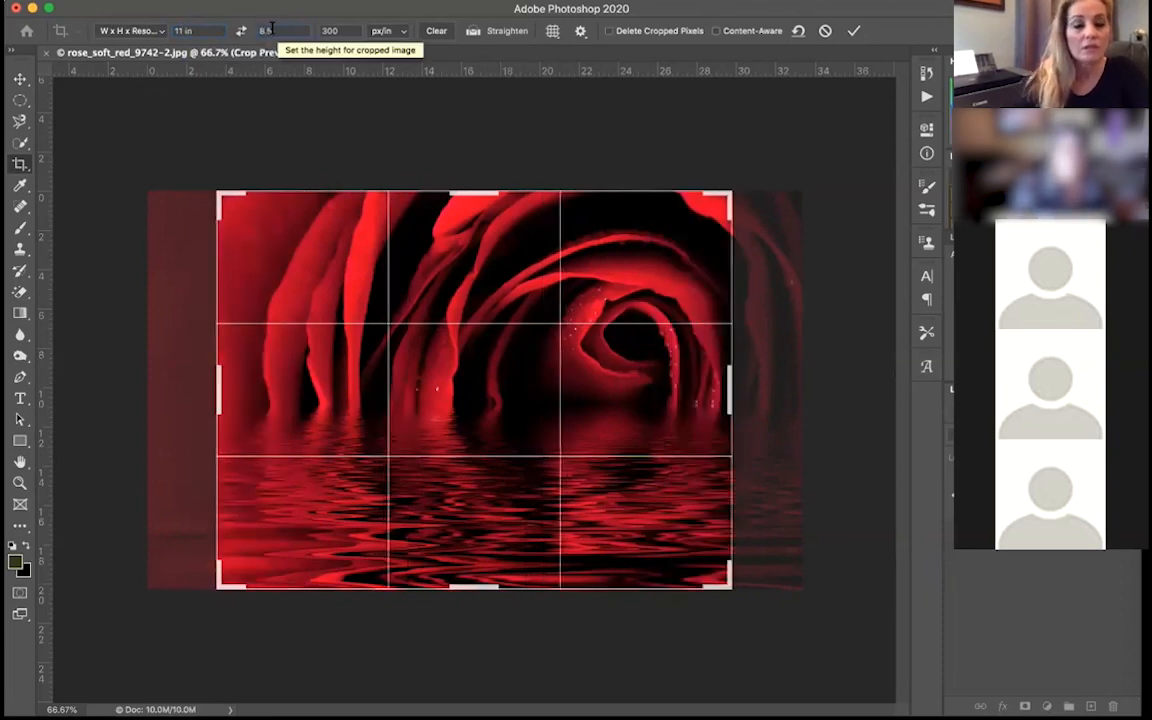
{"action": "key", "text": "Return"}
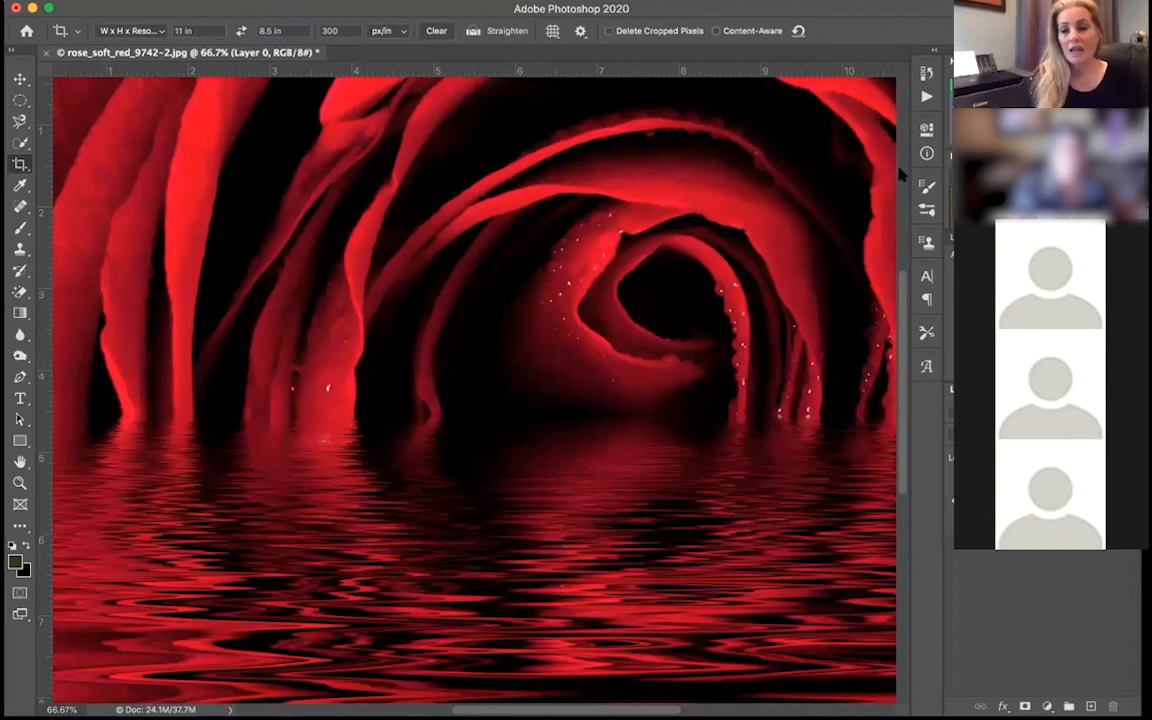
- Fit the cropped image on screen, reopen Print Settings and toggle the Gamut Warning preview
{"action": "key", "text": "ctrl+0"}
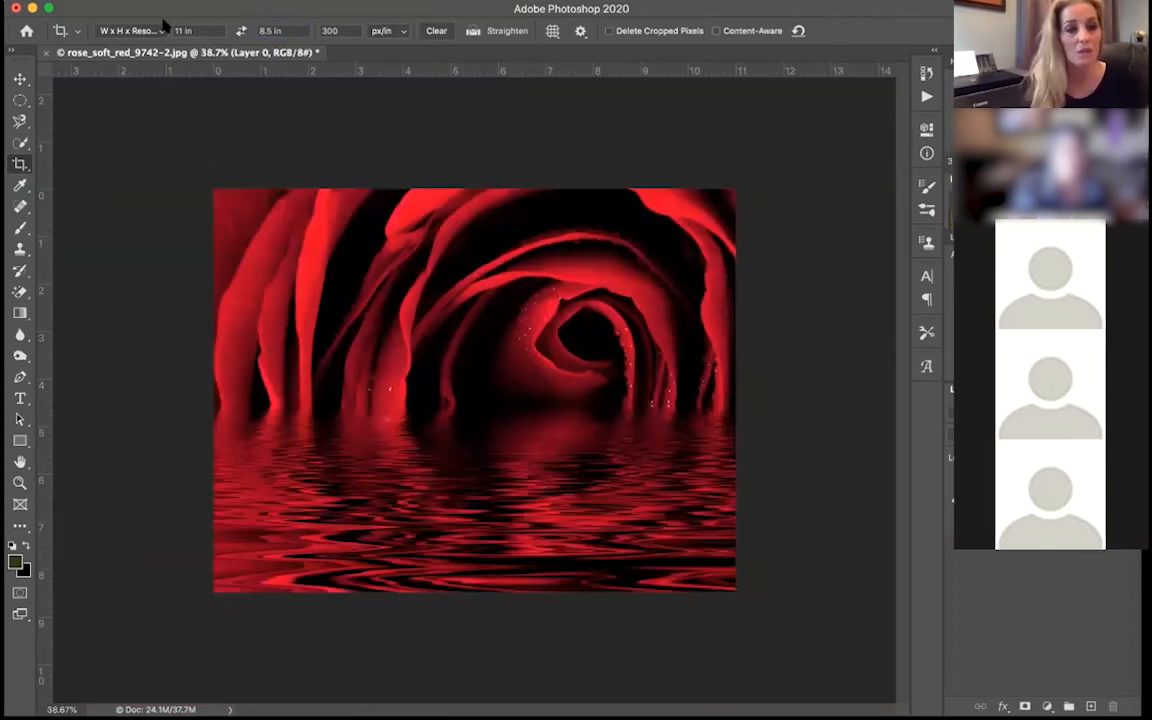
{"action": "left_click", "coordinate": [120, 4]}
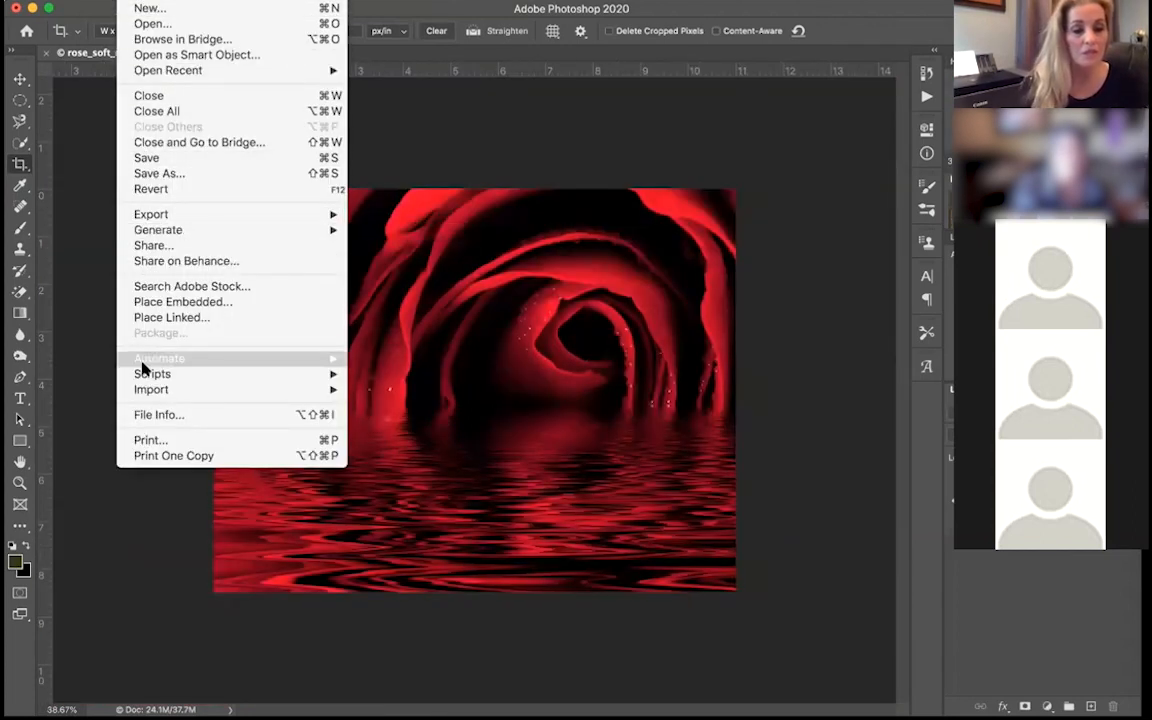
{"action": "left_click", "coordinate": [141, 438]}
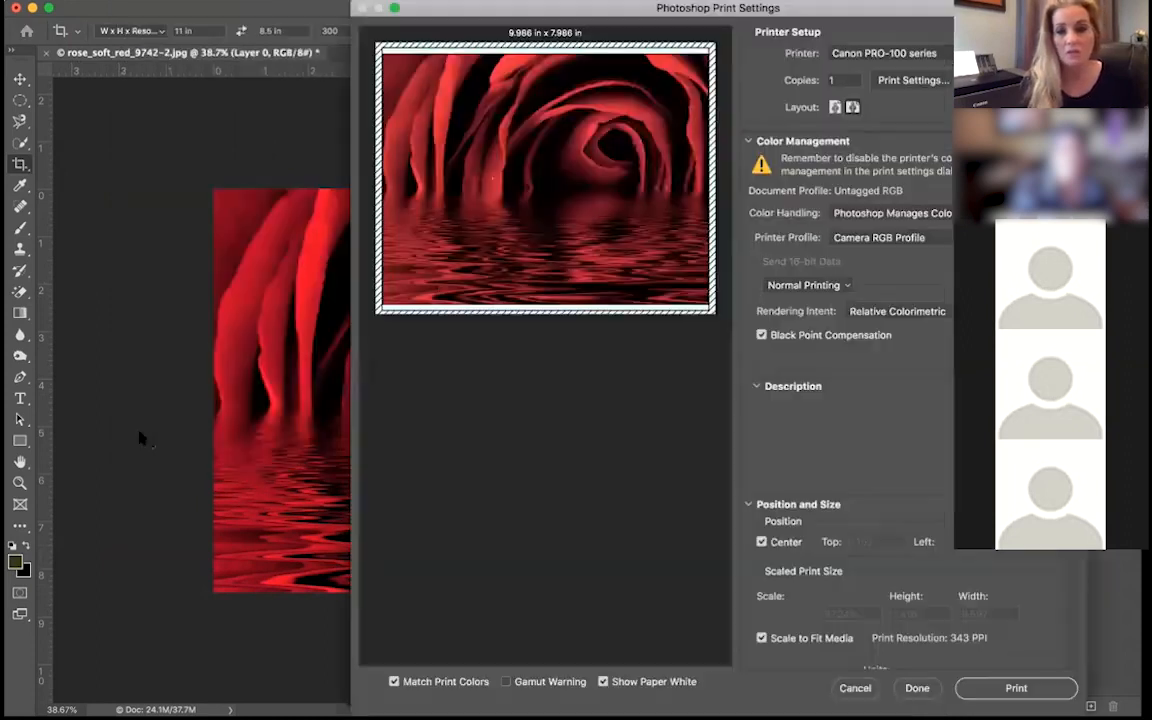
{"action": "scroll", "coordinate": [473, 400], "scroll_direction": "down", "scroll_amount": 5}
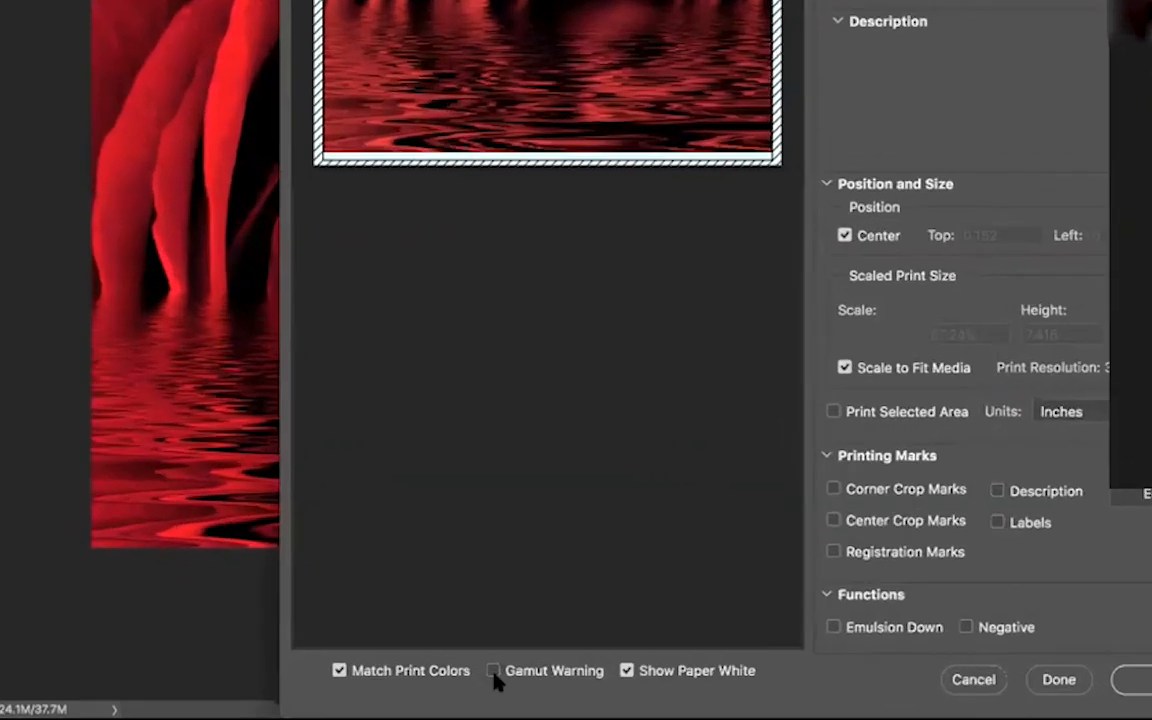
{"action": "left_click", "coordinate": [461, 642]}
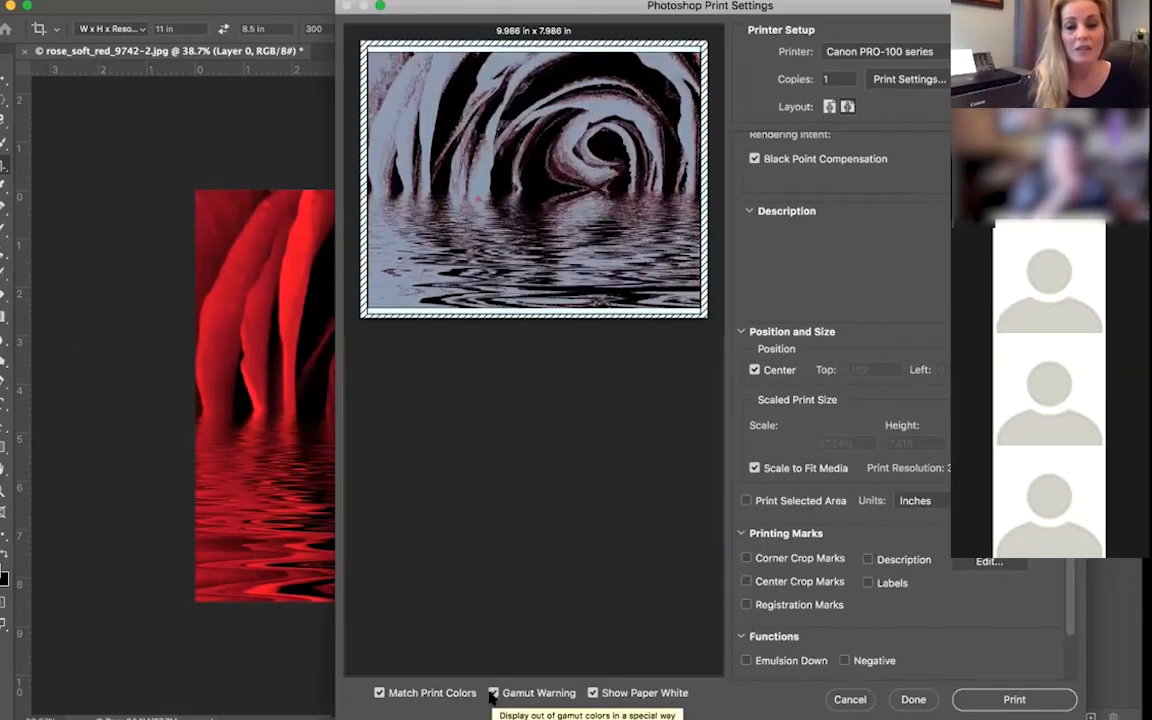
{"action": "left_click", "coordinate": [493, 693]}
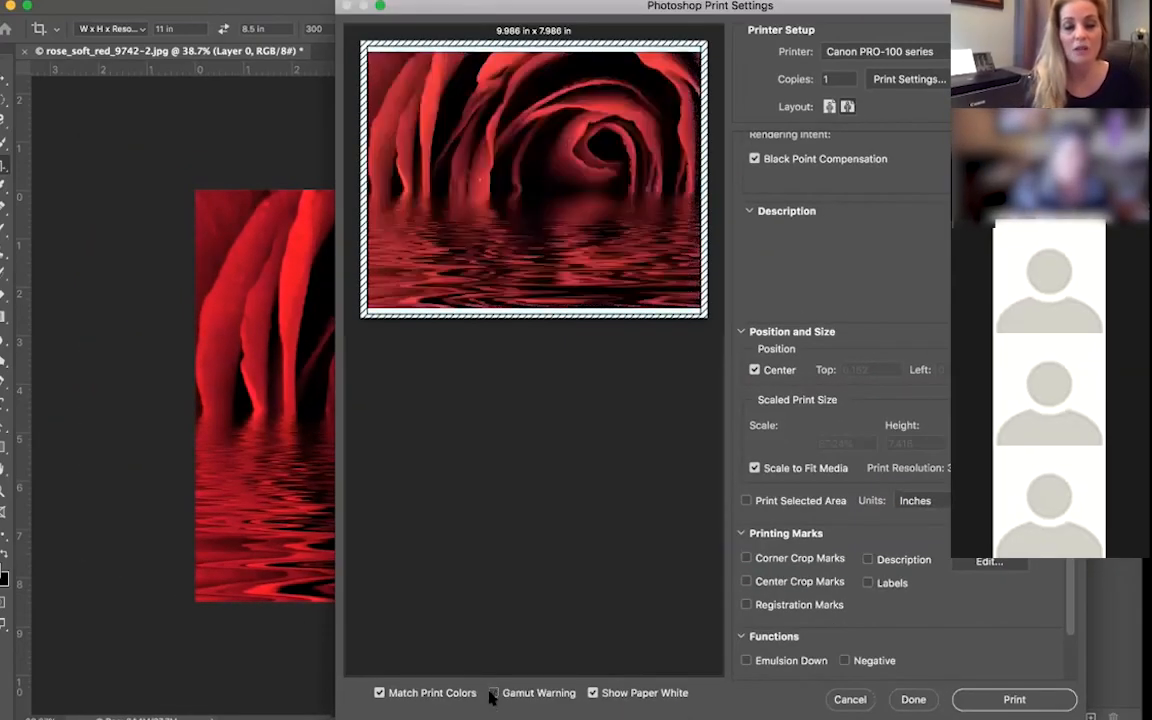
{"action": "left_click", "coordinate": [493, 693]}
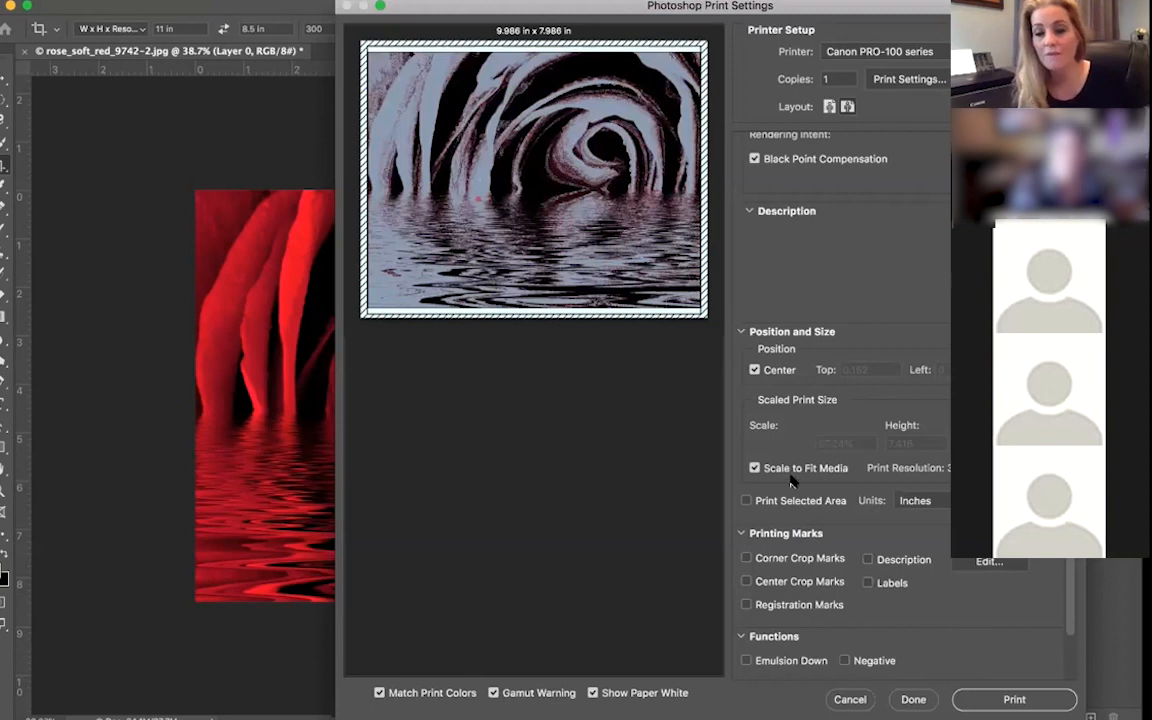
{"action": "scroll", "coordinate": [790, 483], "scroll_direction": "up", "scroll_amount": 5}
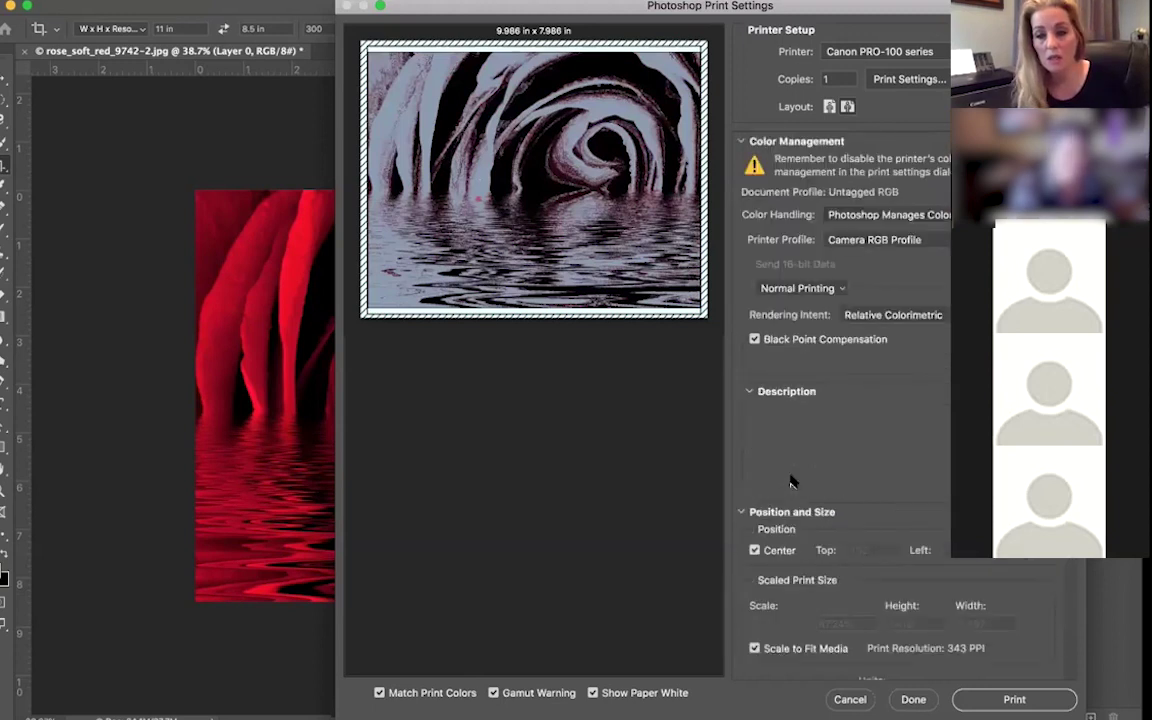
- Keep Photoshop managing colours and look at the printer profile list
{"action": "left_click", "coordinate": [885, 215]}
{"action": "left_click", "coordinate": [882, 215]}
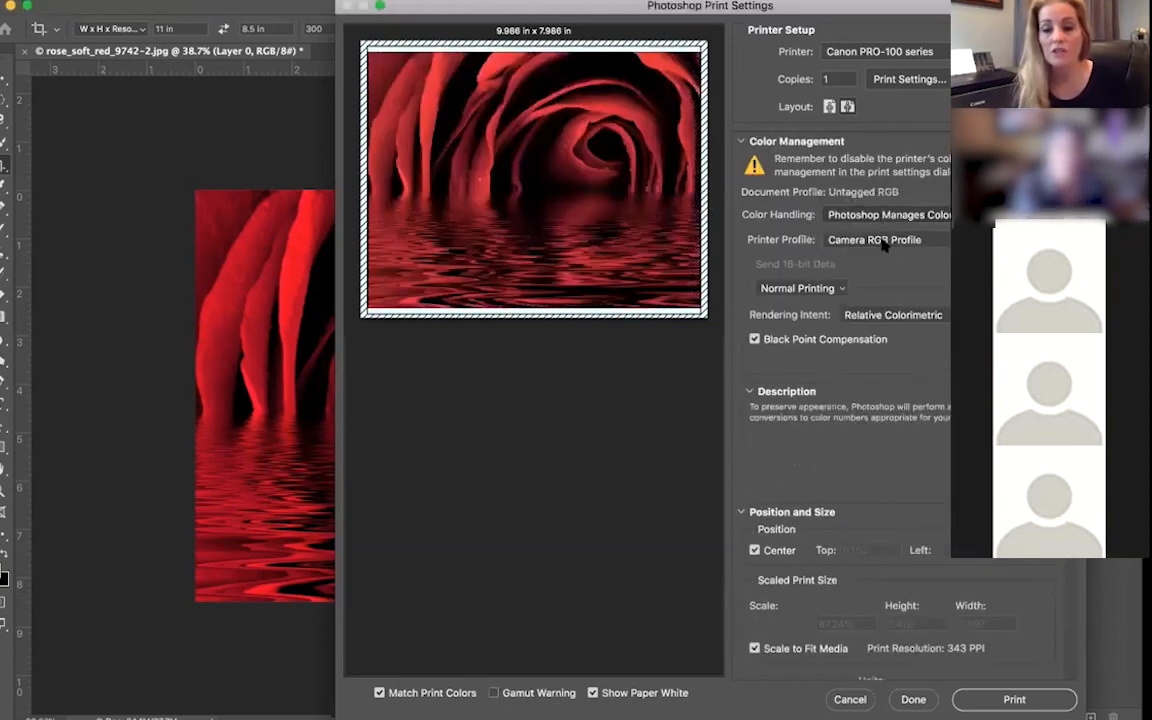
{"action": "left_click", "coordinate": [880, 240]}
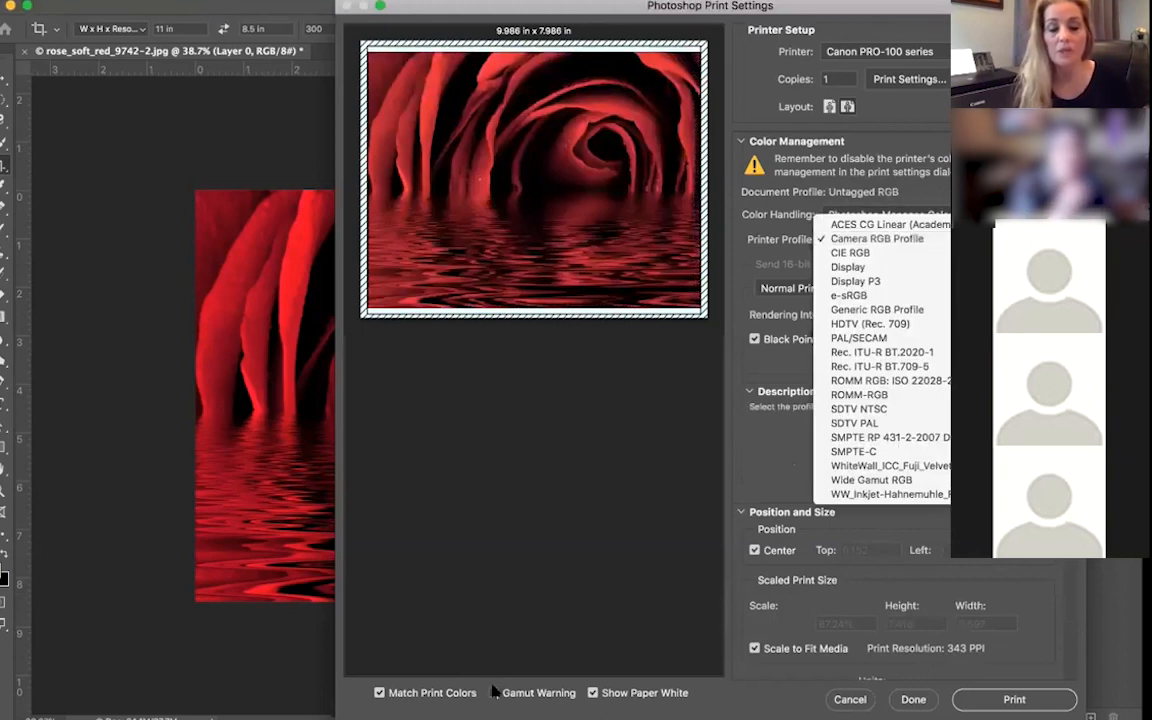
- With Gamut Warning on, switch the printer profile to WW_Inkjet-Hahnemuhle paper
{"action": "left_click", "coordinate": [571, 599]}
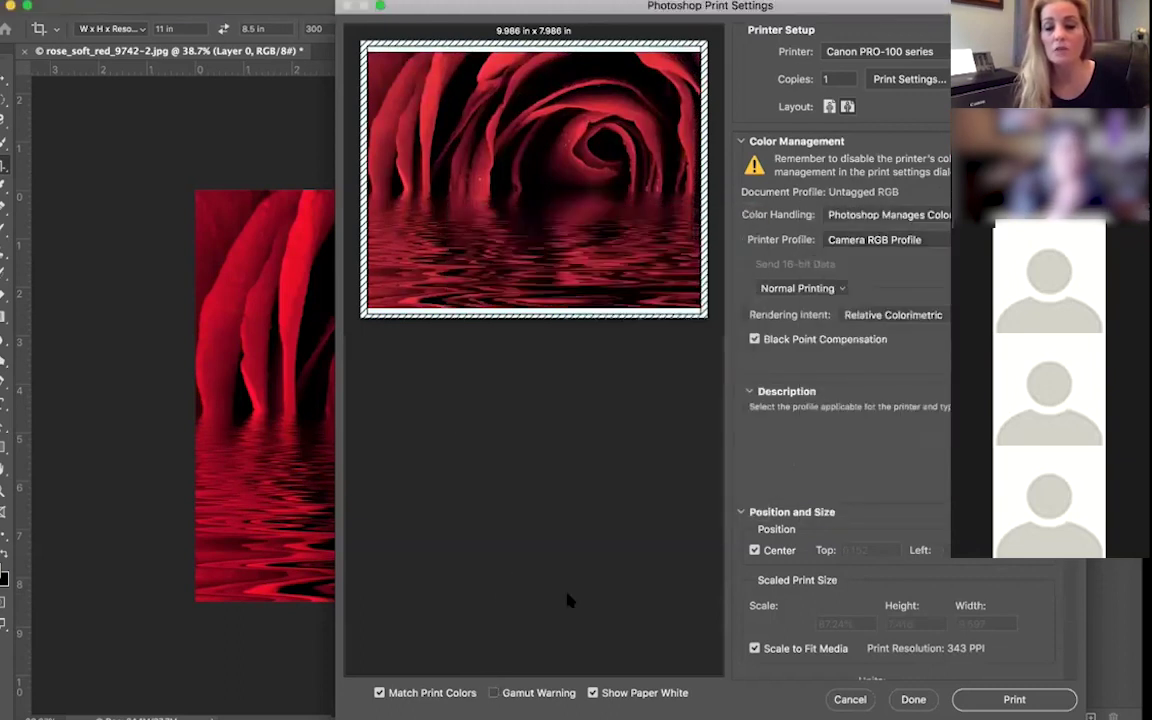
{"action": "left_click", "coordinate": [493, 693]}
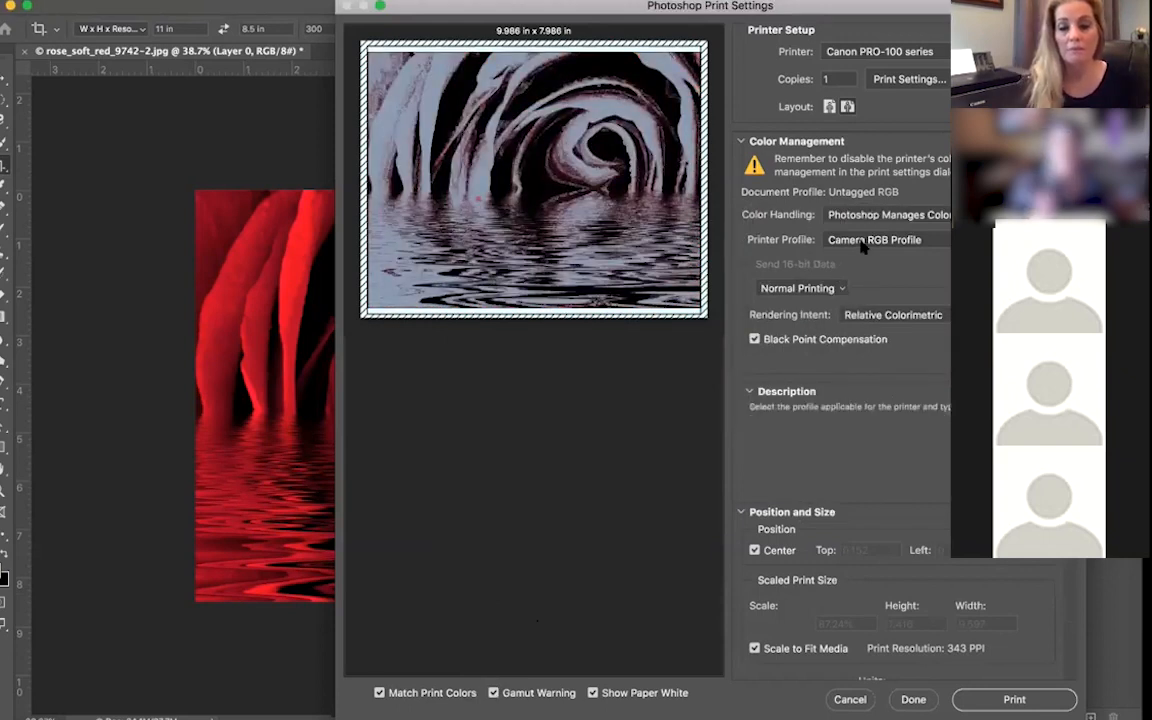
{"action": "left_click", "coordinate": [874, 239]}
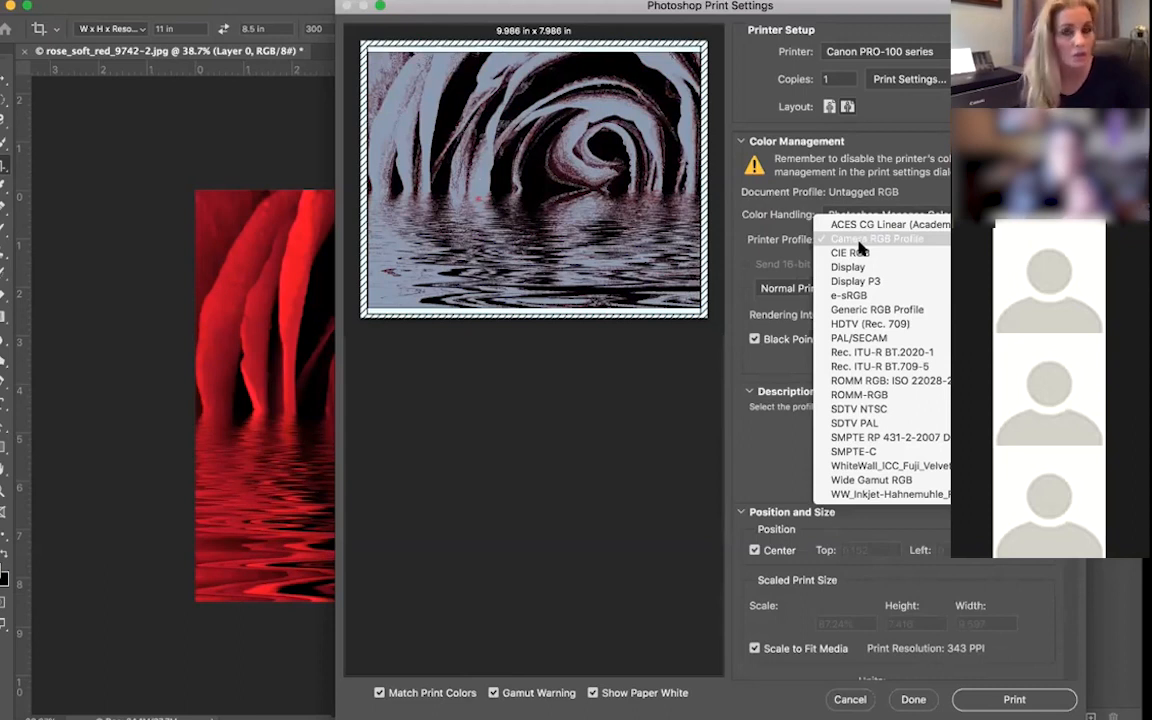
{"action": "left_click", "coordinate": [913, 495]}
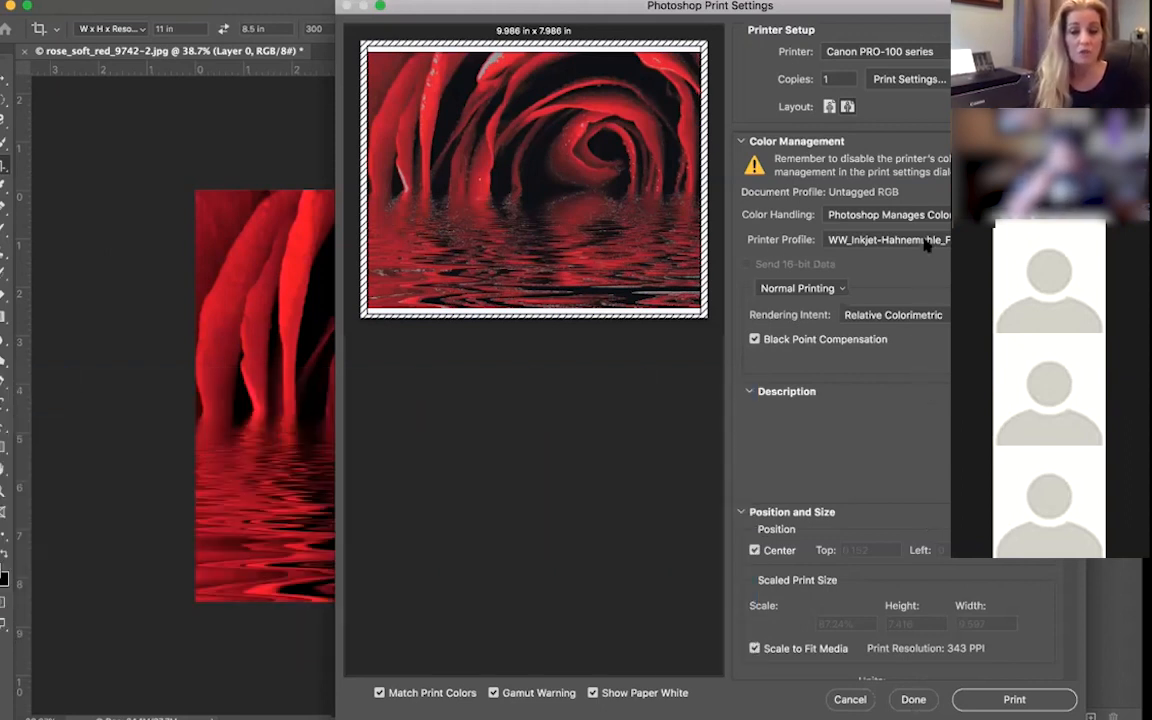
- Set the printer profile back to Camera RGB Profile
{"action": "left_click", "coordinate": [940, 240]}
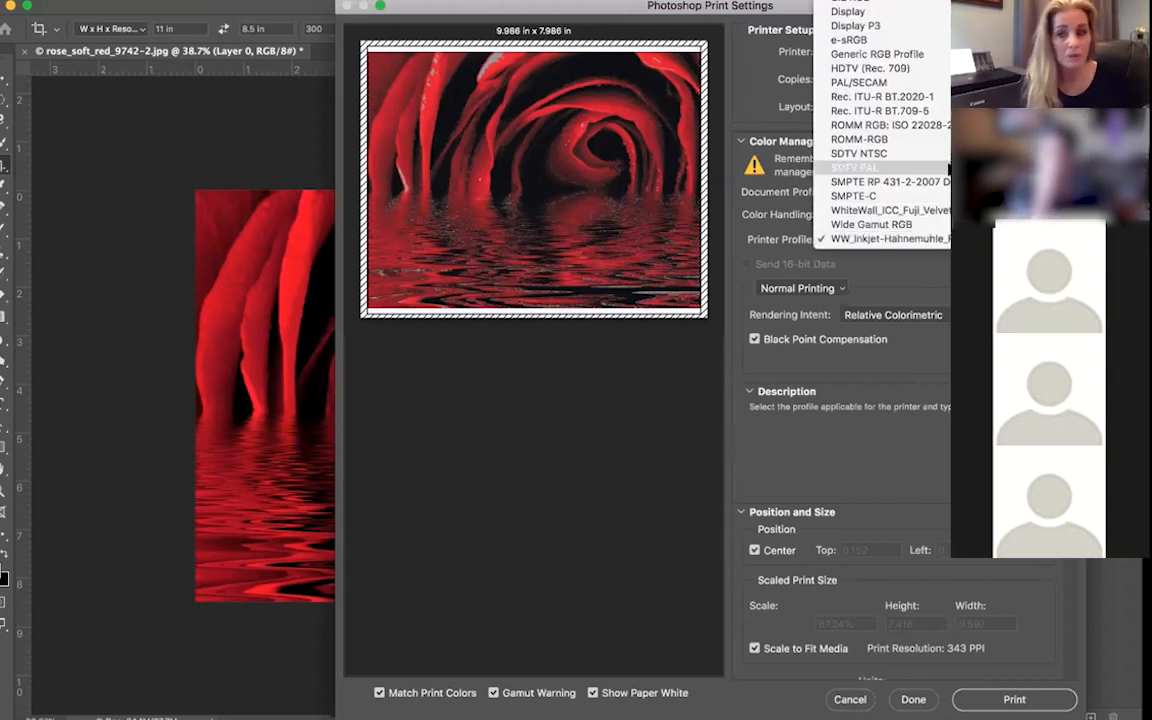
{"action": "scroll", "coordinate": [948, 168], "scroll_direction": "up", "scroll_amount": 1}
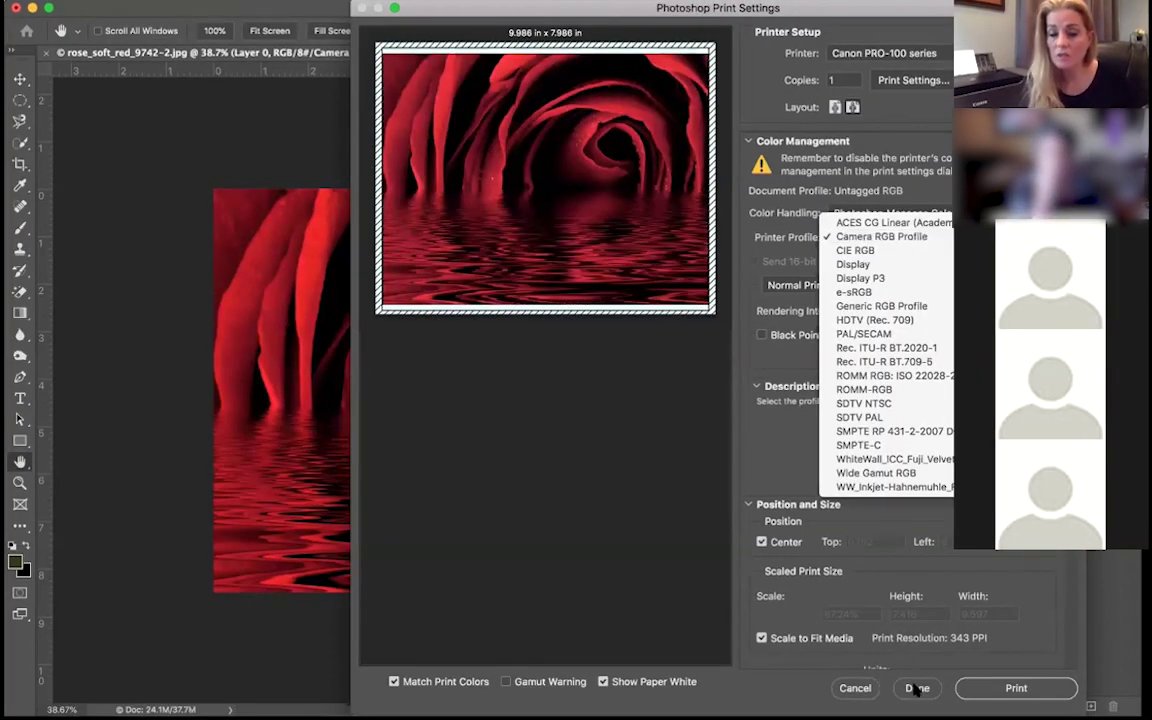
{"action": "left_click", "coordinate": [877, 6]}
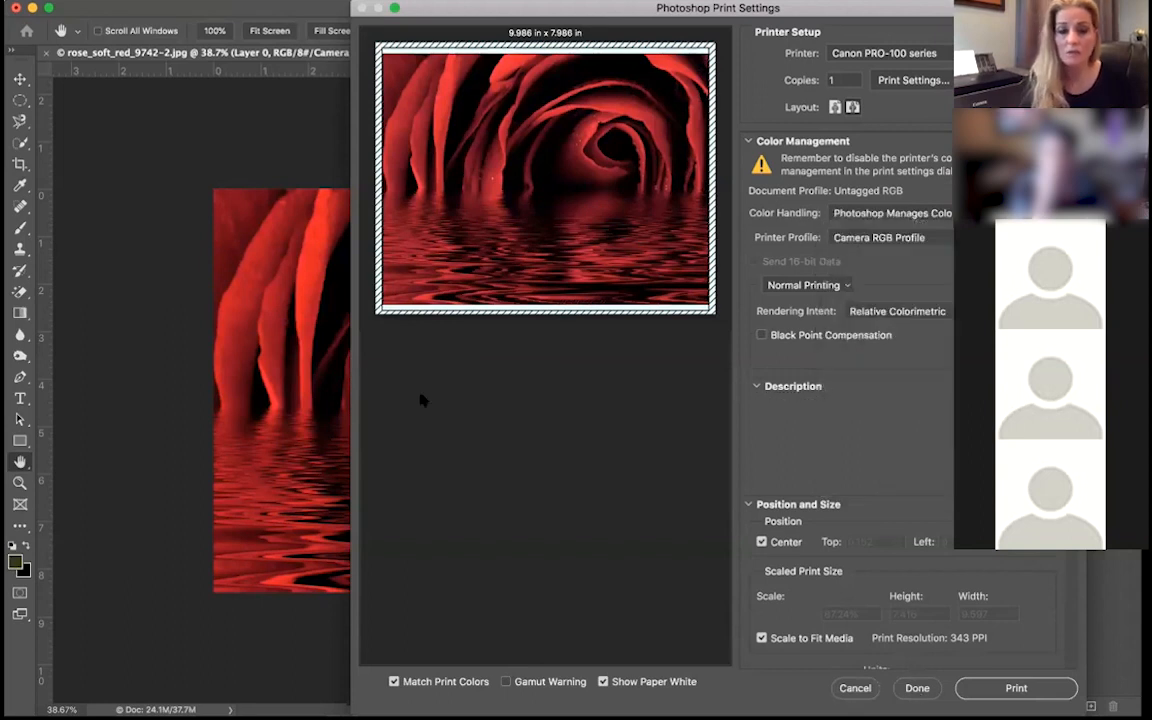